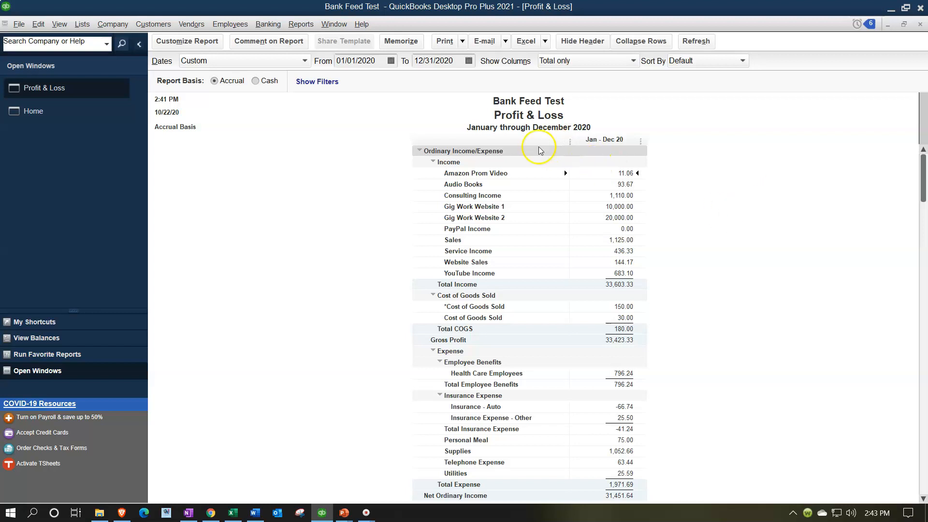
- Open the Bank Feeds Center for the Wells Fargo checking account
left_click(300, 28)
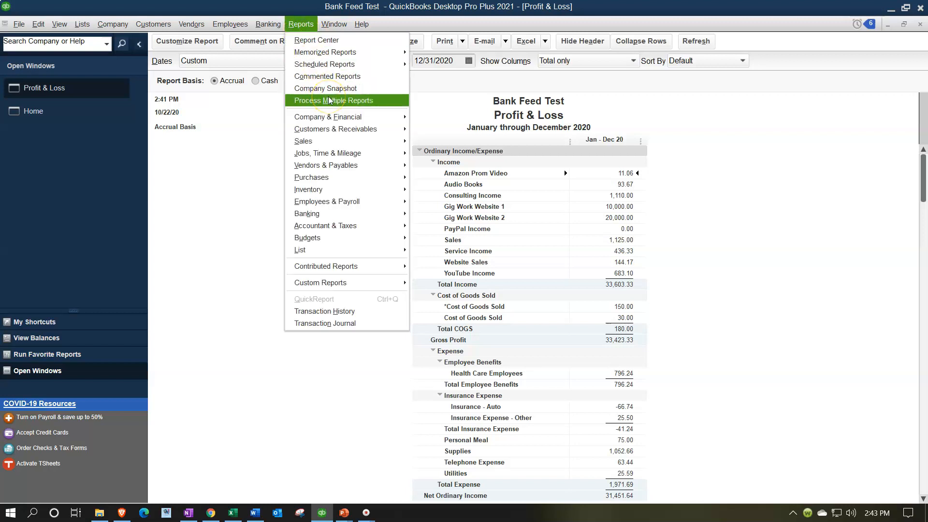
mouse_move(273, 27)
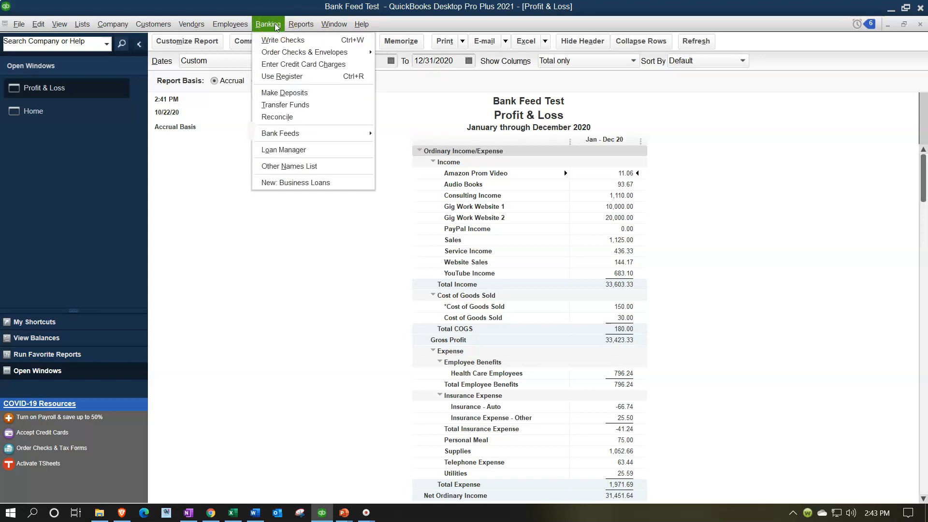
mouse_move(352, 137)
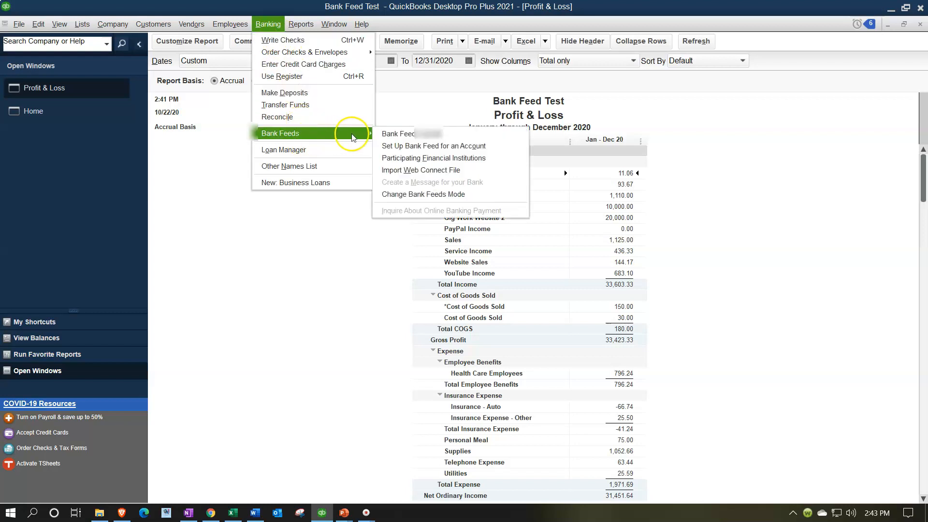
left_click(405, 134)
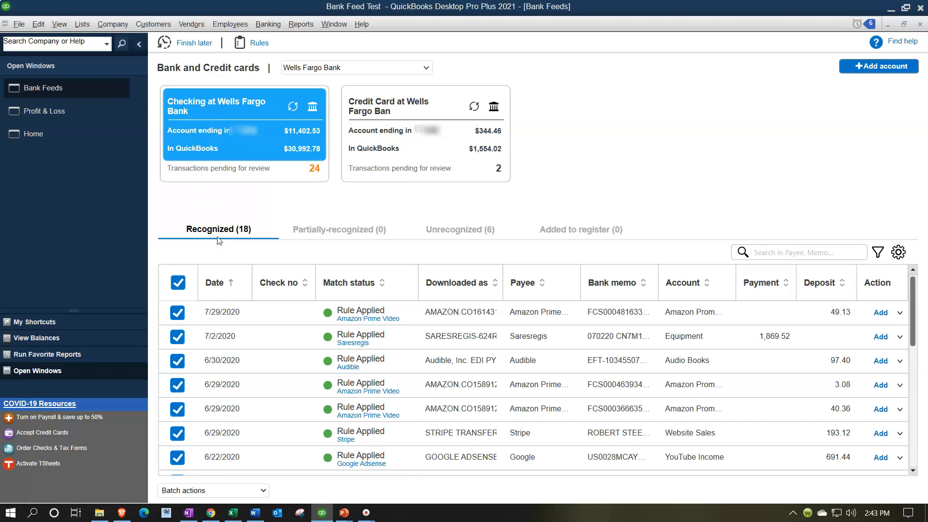
- Check the 6 unrecognized transactions, return to the 18 recognized ones, and widen Downloaded as
left_click(452, 230)
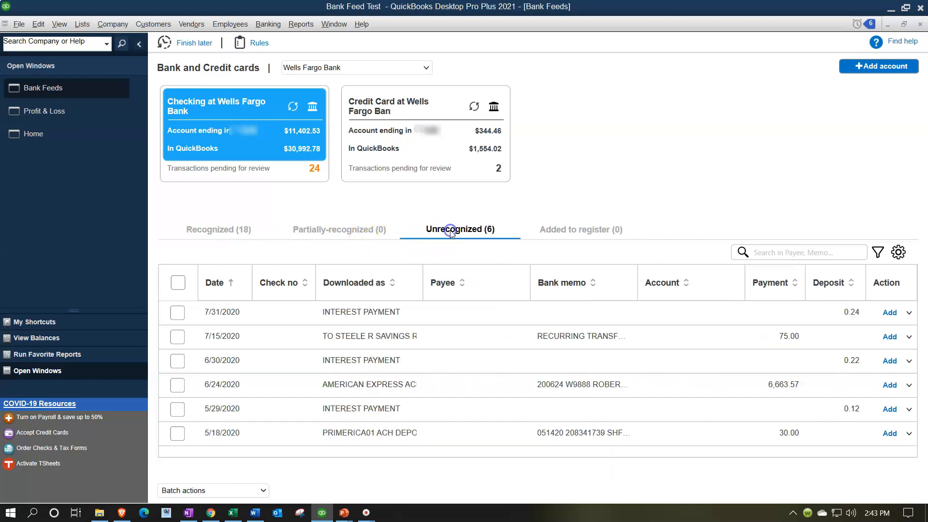
left_click(228, 233)
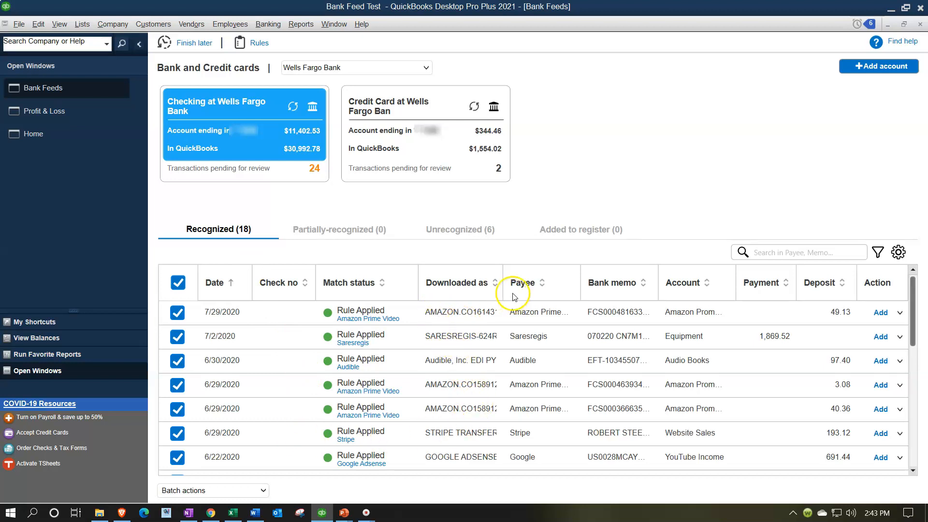
left_click_drag(503, 272, 530, 273)
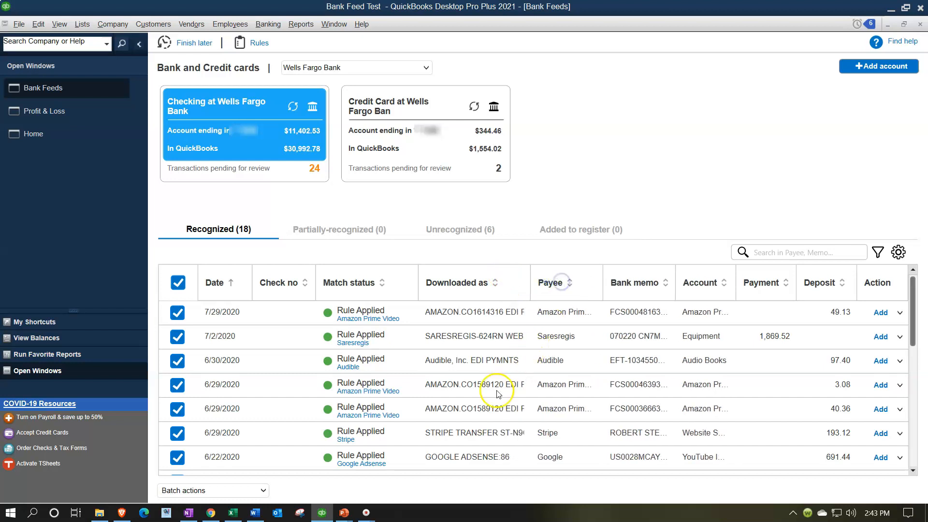
- Sort the recognized transactions by their downloaded description
left_click(468, 282)
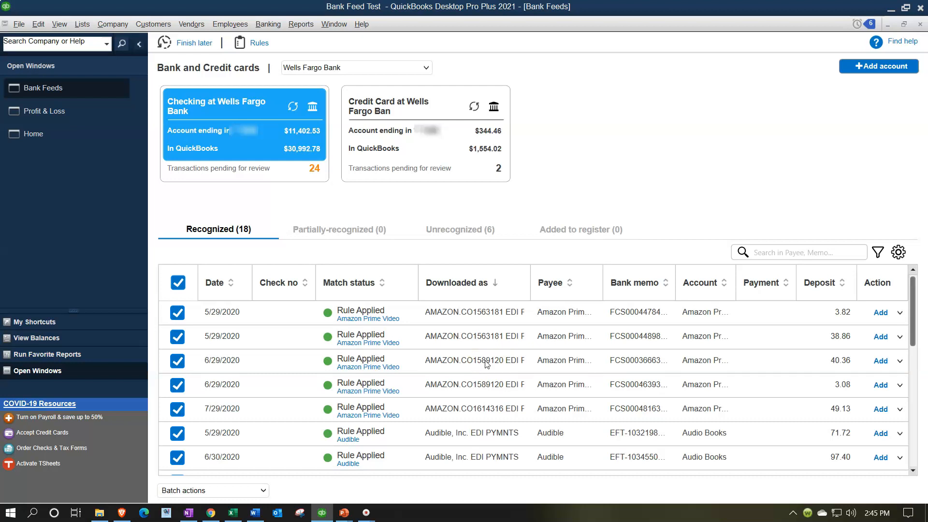
- Open the Rules list of bank feed rules
left_click(254, 44)
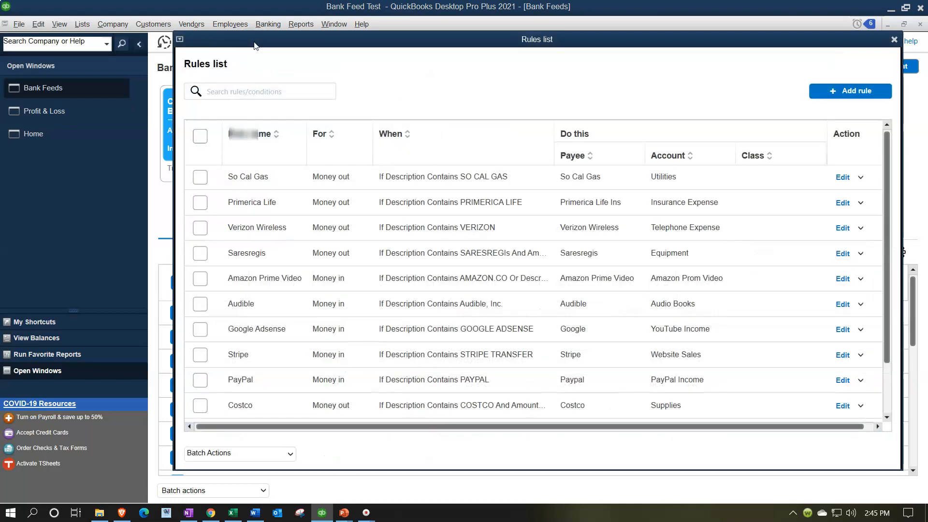
left_click(894, 39)
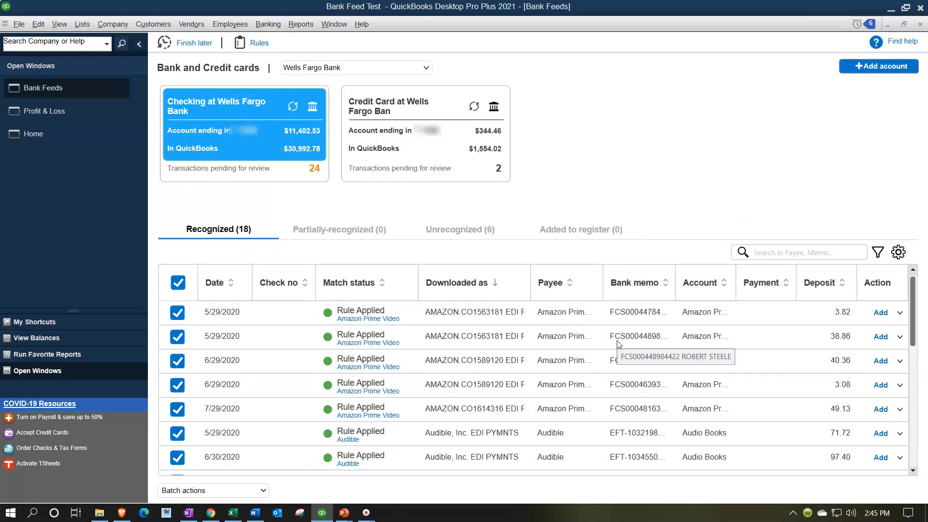
left_click(900, 315)
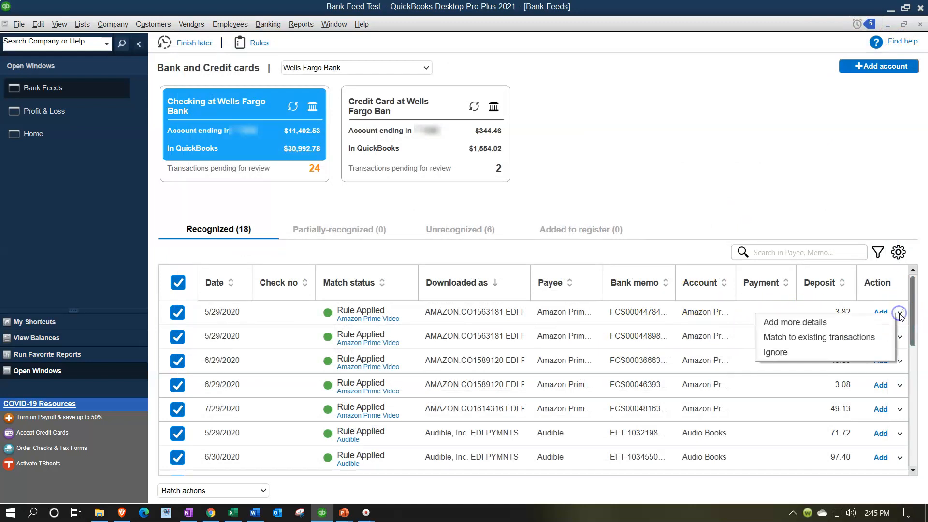
left_click(852, 322)
left_click(306, 464)
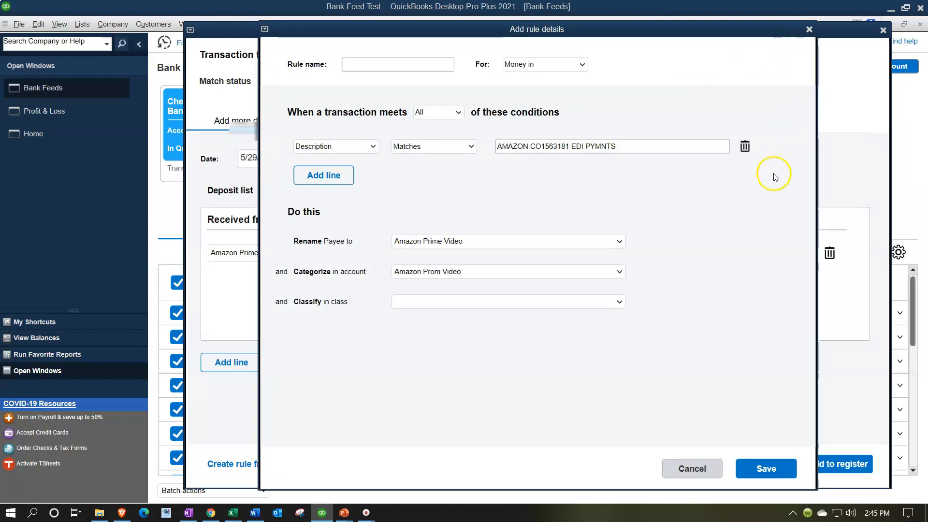
left_click(809, 29)
left_click(883, 30)
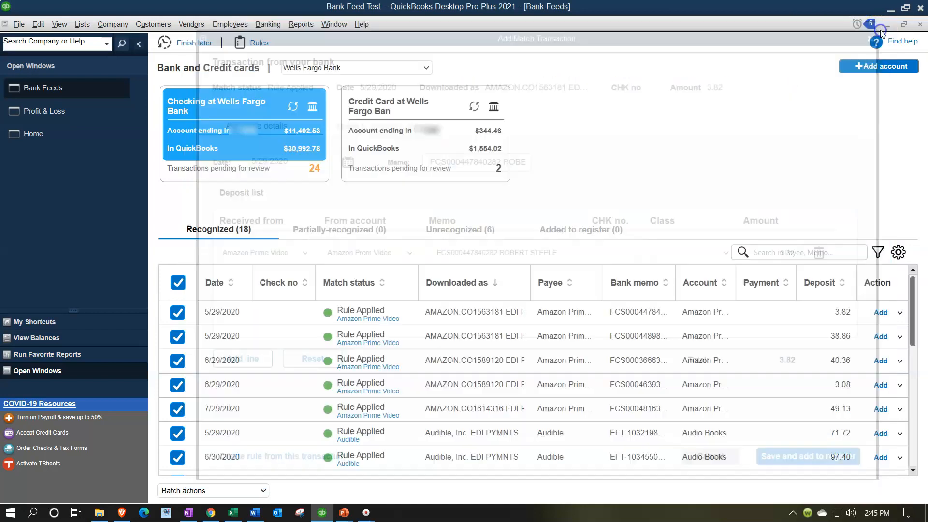
left_click(260, 43)
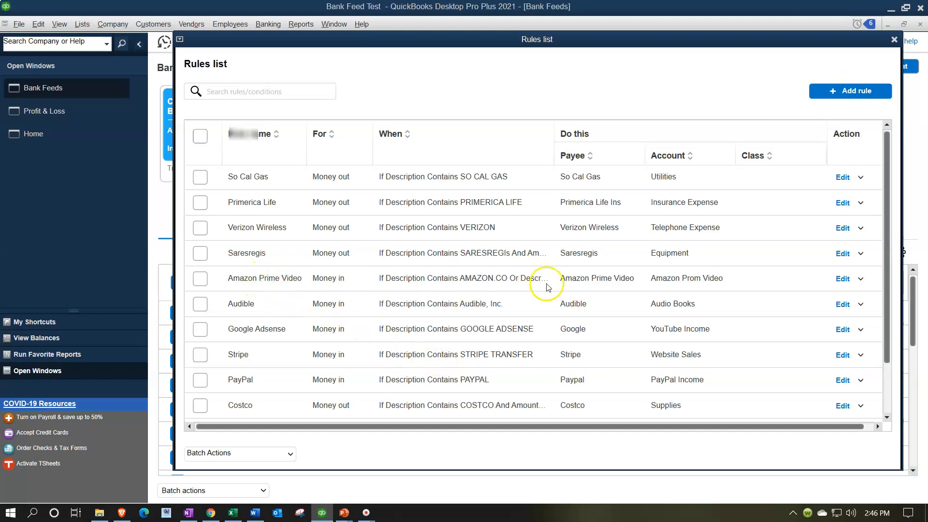
- Edit the Amazon Prime Video rule, which matches AMAZON CO or AMAZON MEDIA EU
left_click(841, 279)
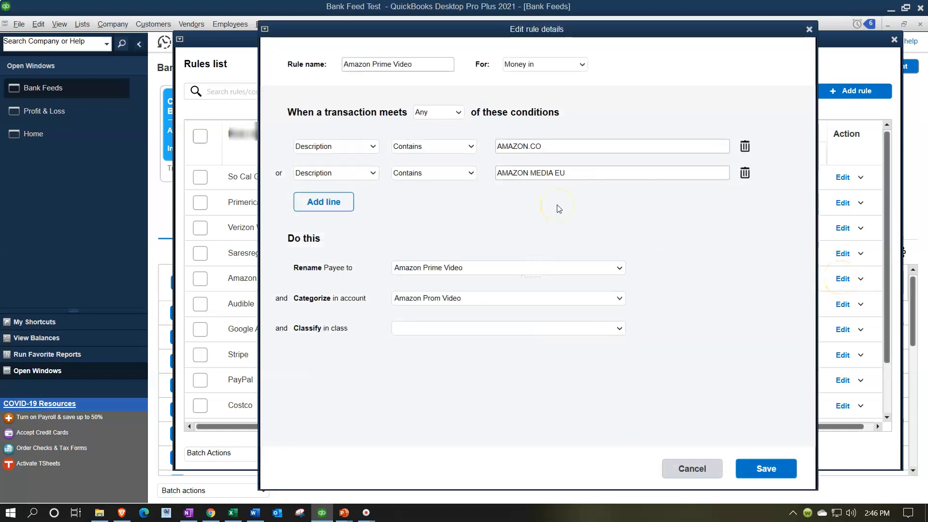
left_click_drag(459, 23, 508, 34)
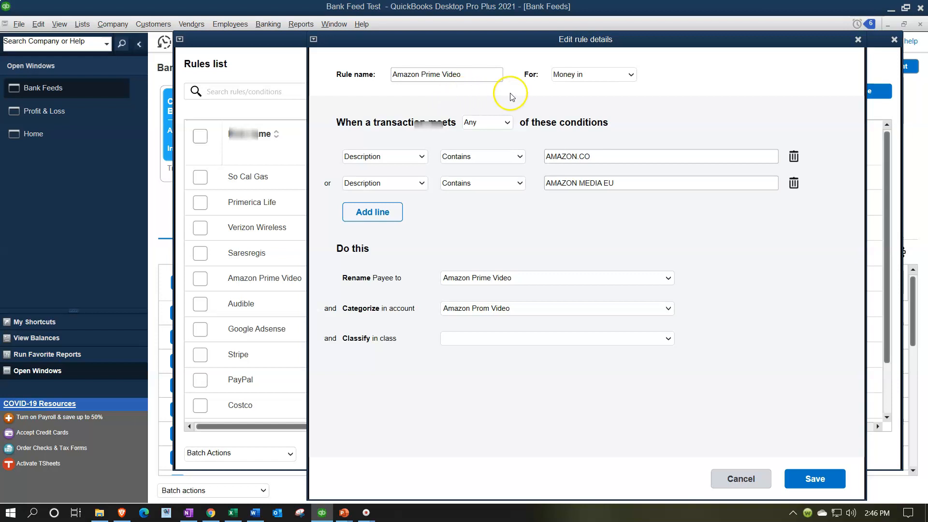
left_click(506, 124)
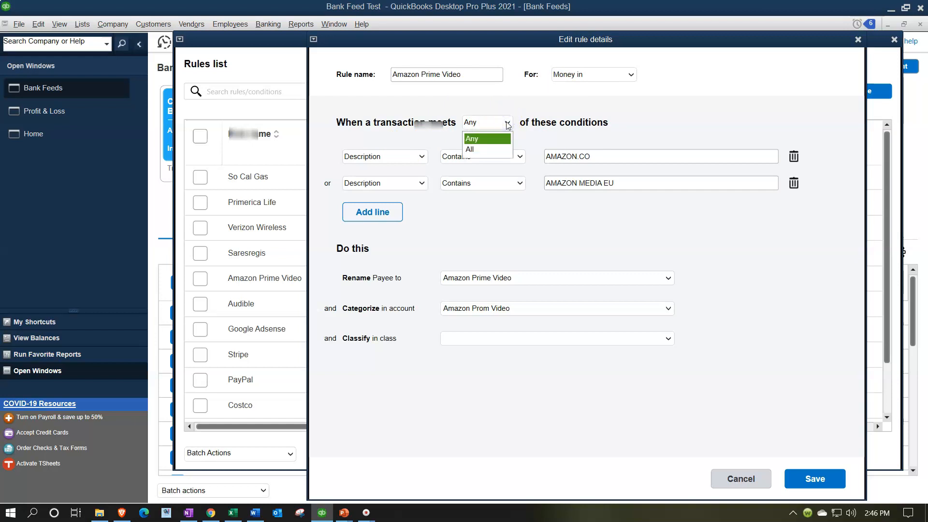
left_click(495, 139)
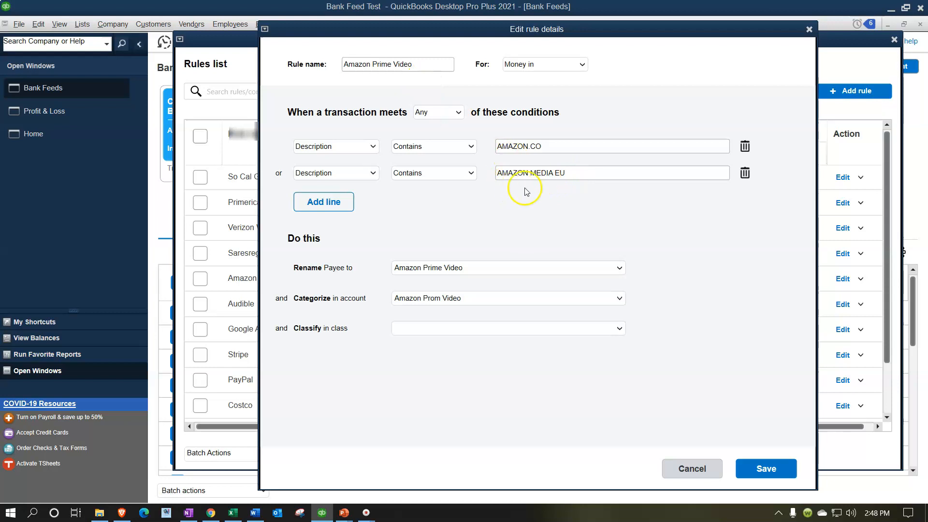
left_click_drag(593, 173, 516, 174)
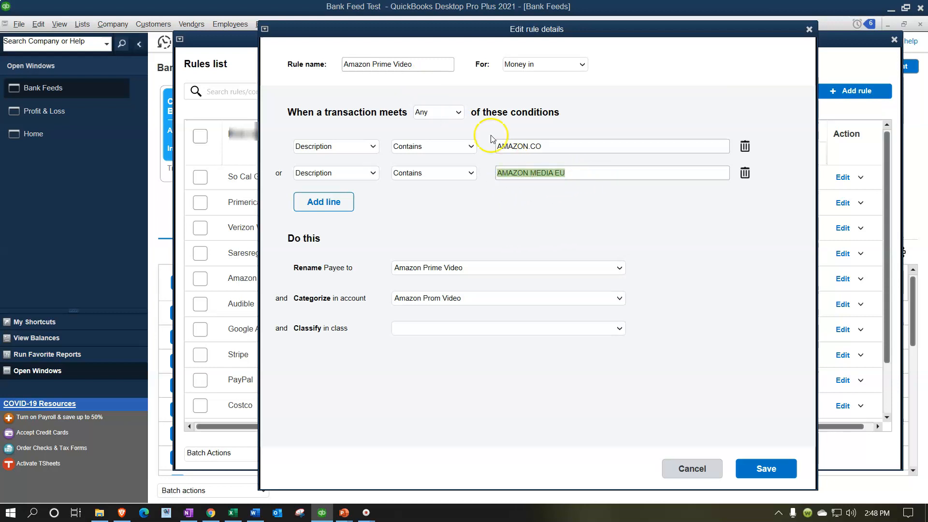
- Rename the rule 'Bank Feeds Matching Sales Receipt' and delete its AMAZON.CO condition, keeping AMAZON MEDIA EU
left_click_drag(422, 65, 273, 66)
type("Bank Feeds Matching Sales Receipt")
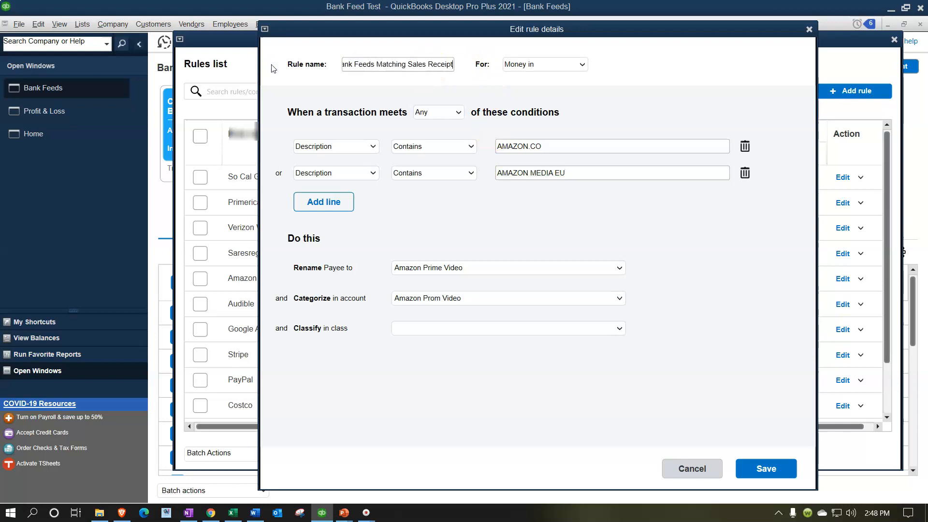
left_click(746, 147)
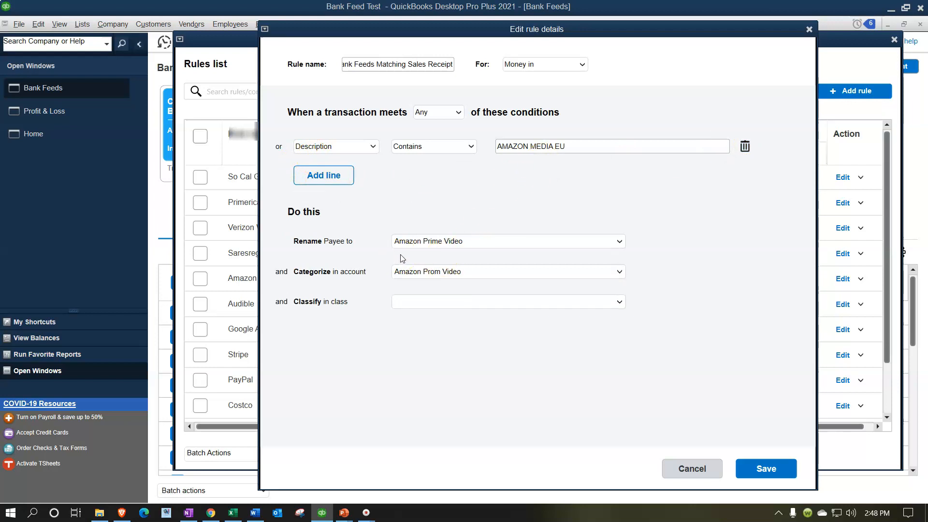
left_click(420, 252)
- Keep Amazon Prime Video as the rule's renamed payee
left_click(619, 242)
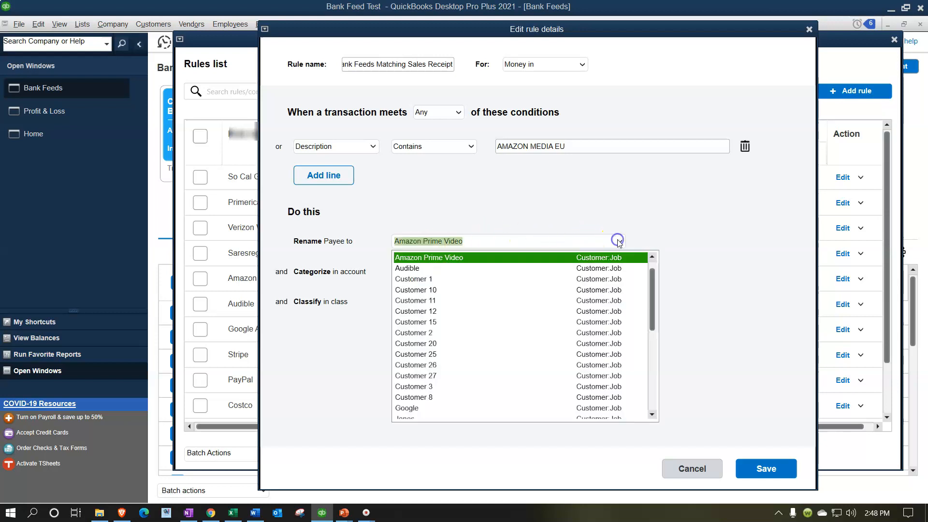
scroll(527, 295, "up", 1)
left_click(438, 256)
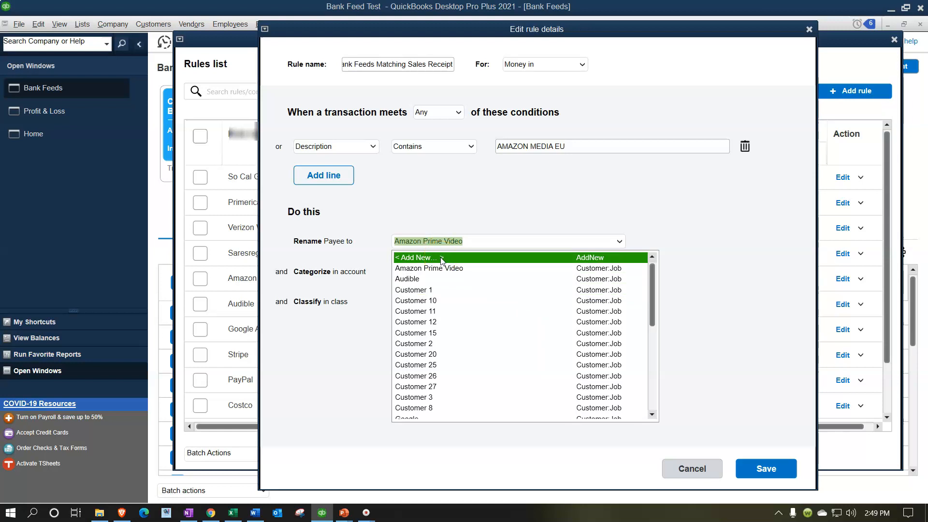
left_click(561, 200)
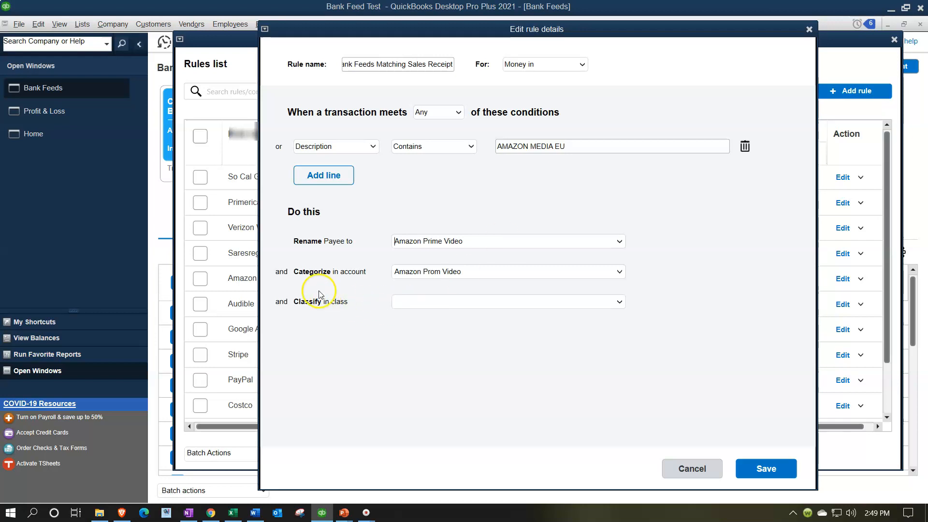
- Choose < Add New > in the Categorize in account list to create an account
left_click(619, 274)
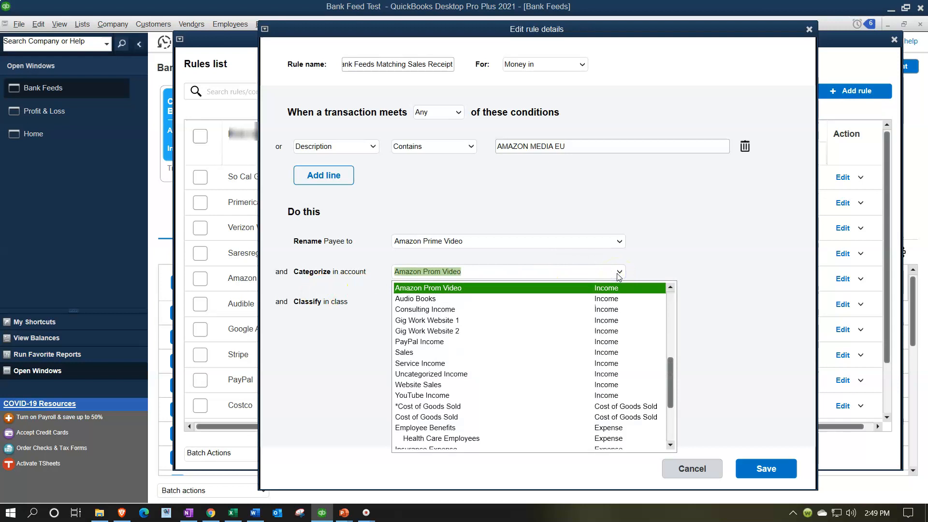
scroll(573, 358, "up", 8)
left_click(415, 288)
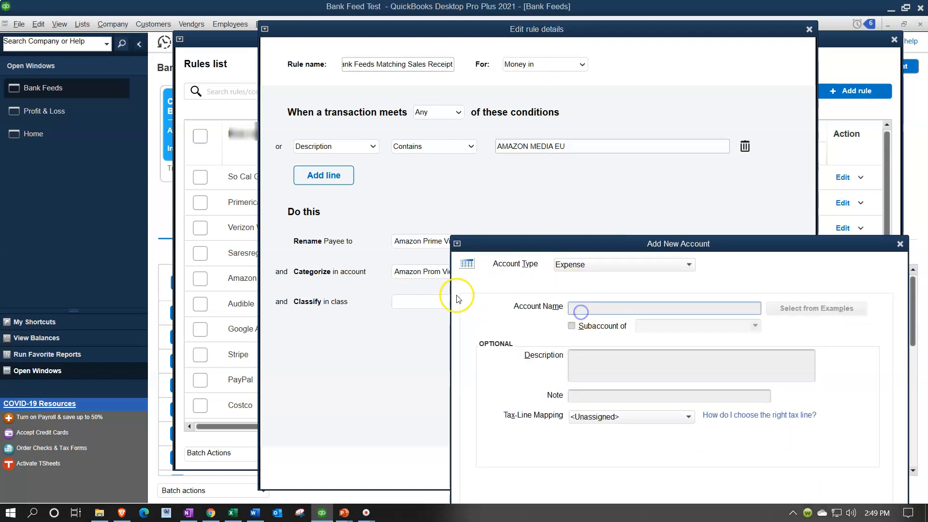
- Create Income account 'Amazon Prim EU' as a subaccount of Amazon Prom Video and save it
left_click(581, 310)
left_click(639, 269)
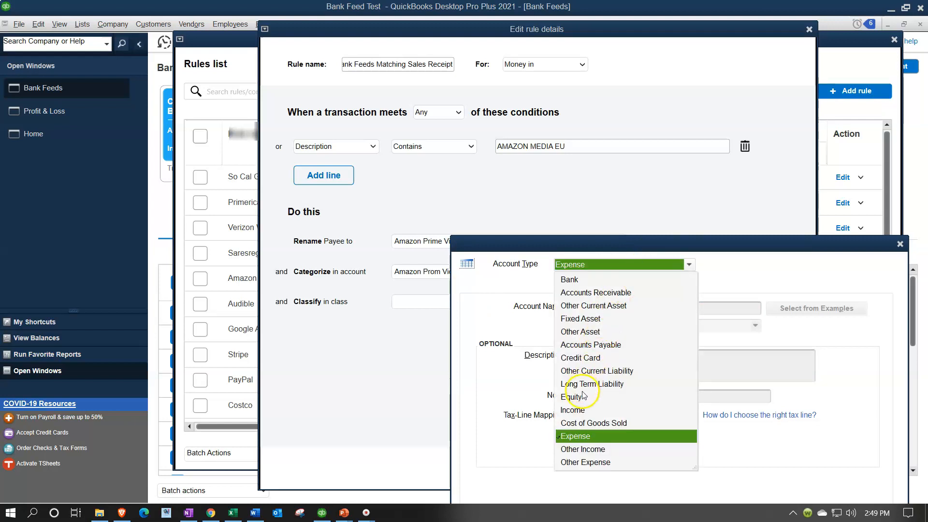
left_click(580, 410)
left_click(580, 308)
type("Amazon Prim EU")
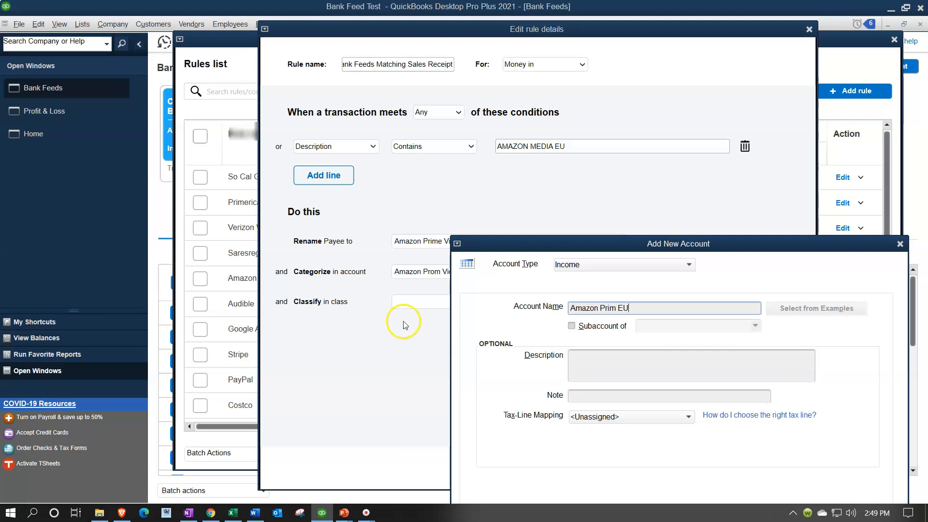
left_click(571, 326)
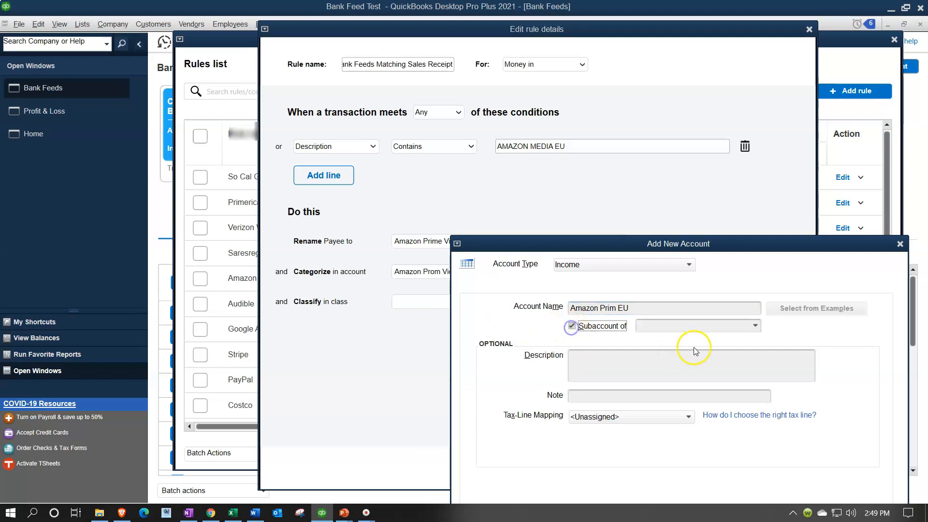
left_click(755, 325)
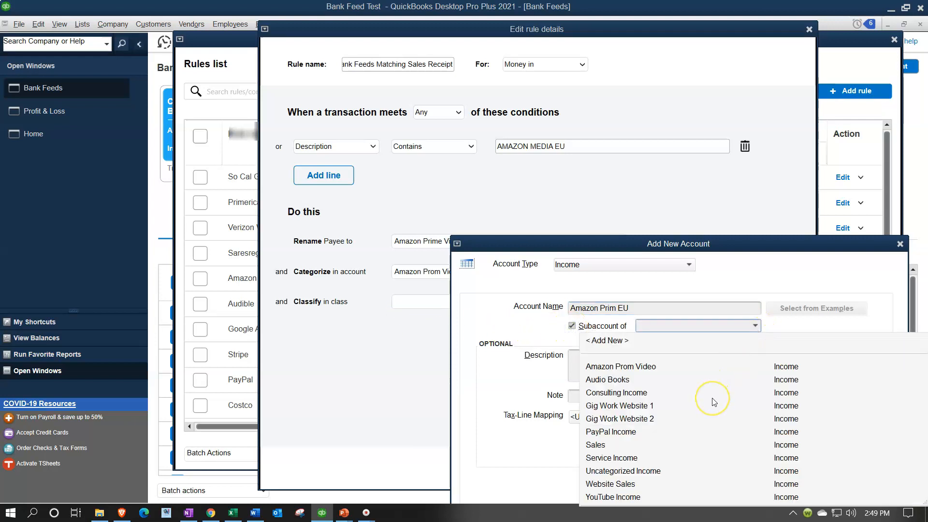
type("Amazon Prom Video")
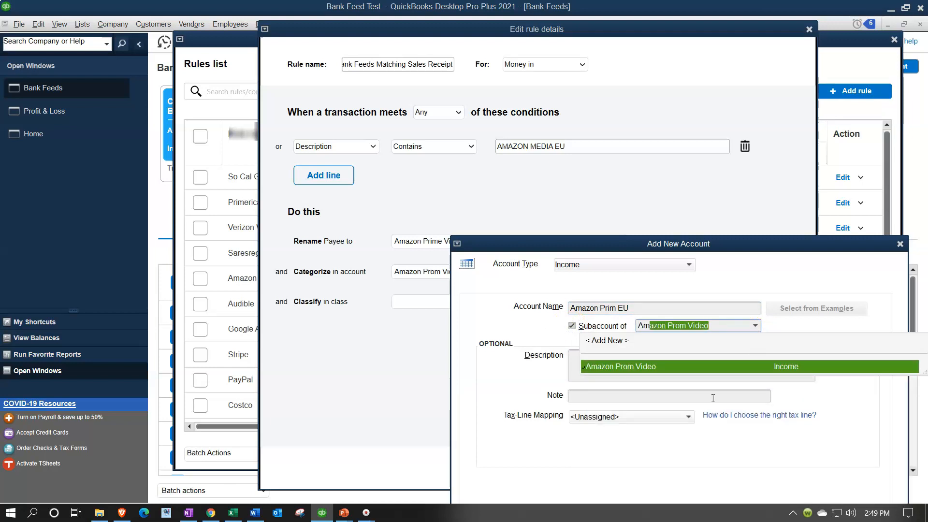
key("Tab")
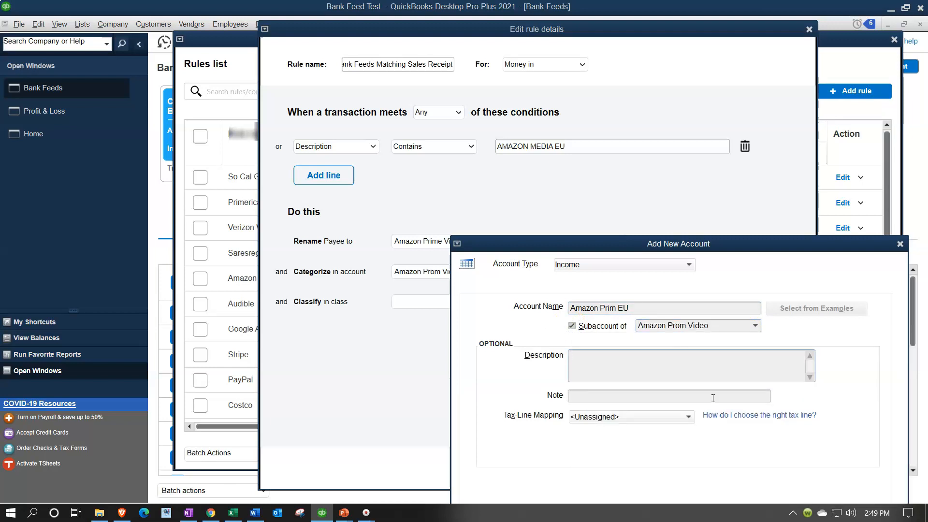
left_click_drag(603, 247, 582, 179)
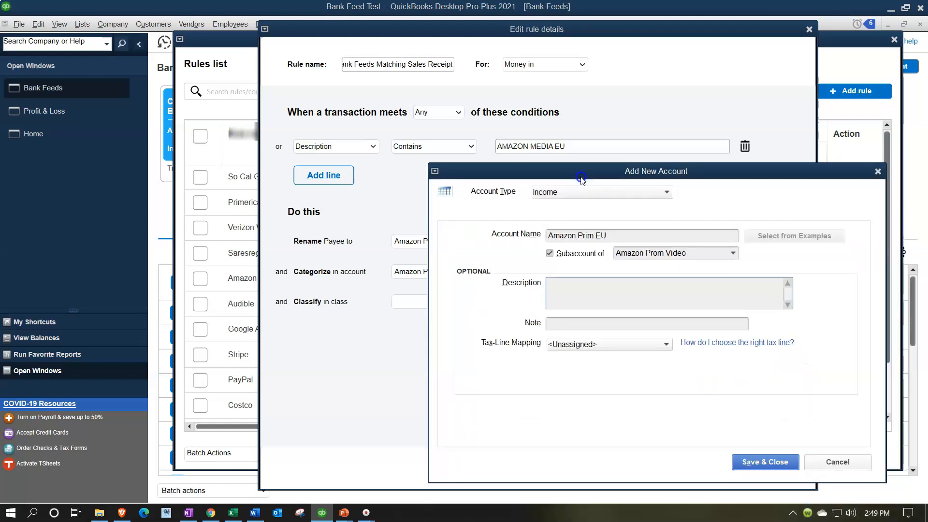
left_click(757, 463)
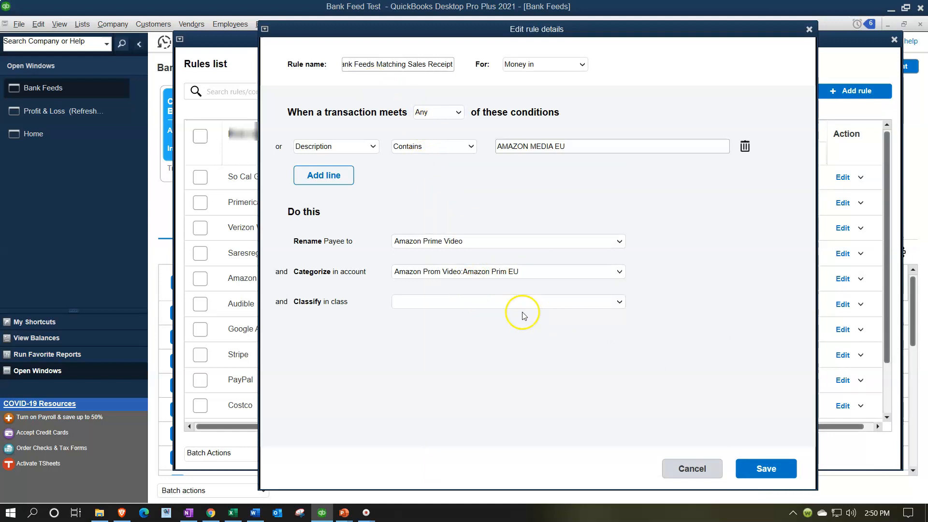
- Save the edited rule, close the Rules list, and view the 11 unrecognized transactions sorted by description
left_click(759, 469)
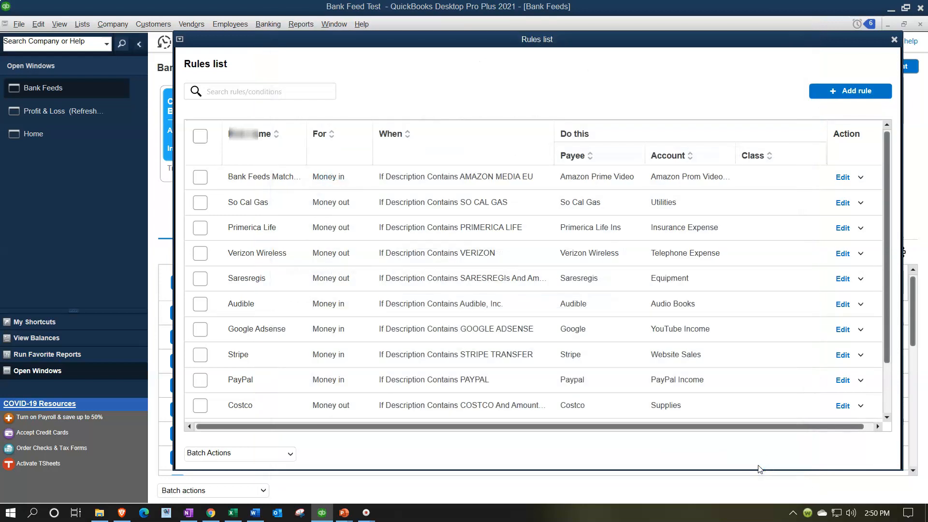
left_click(894, 40)
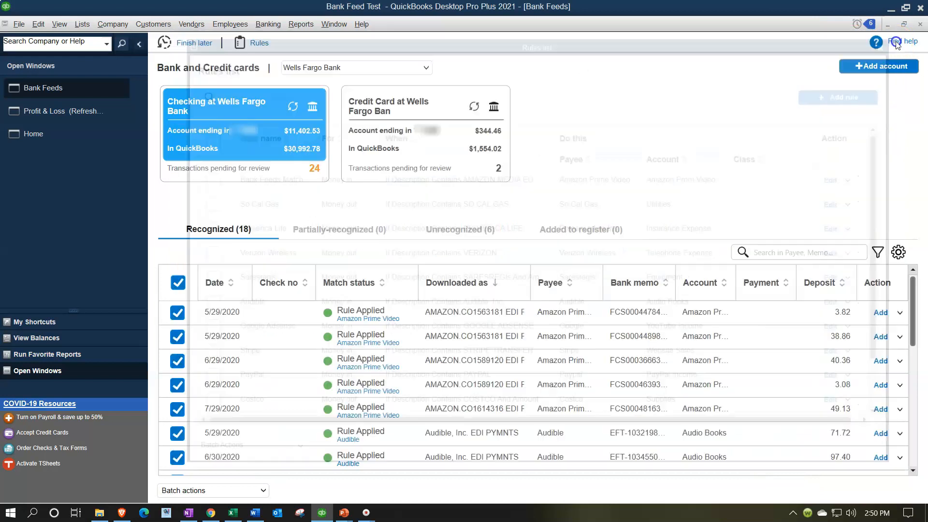
scroll(580, 416, "down", 3)
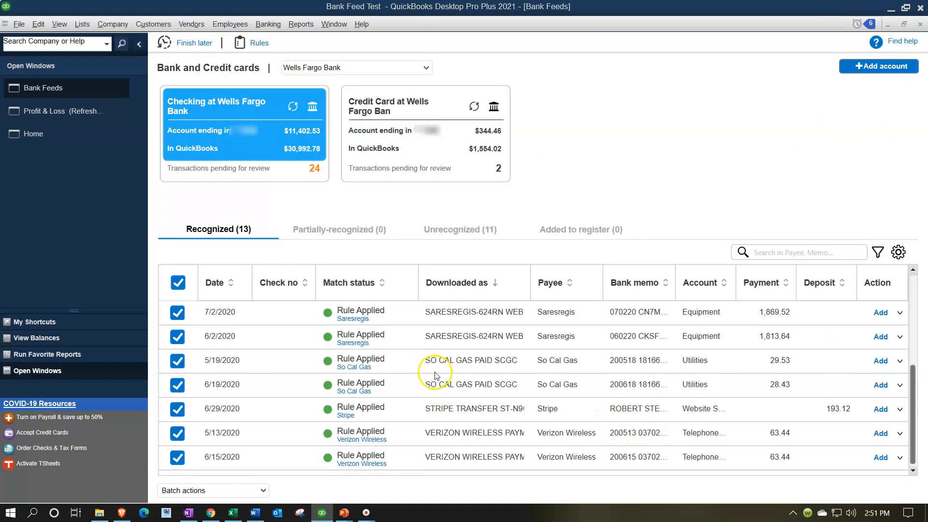
left_click(219, 239)
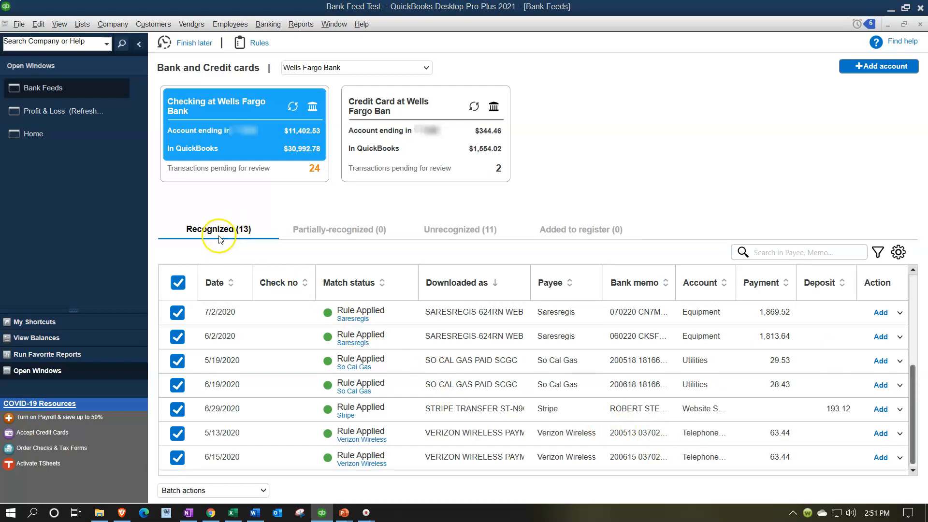
left_click(458, 231)
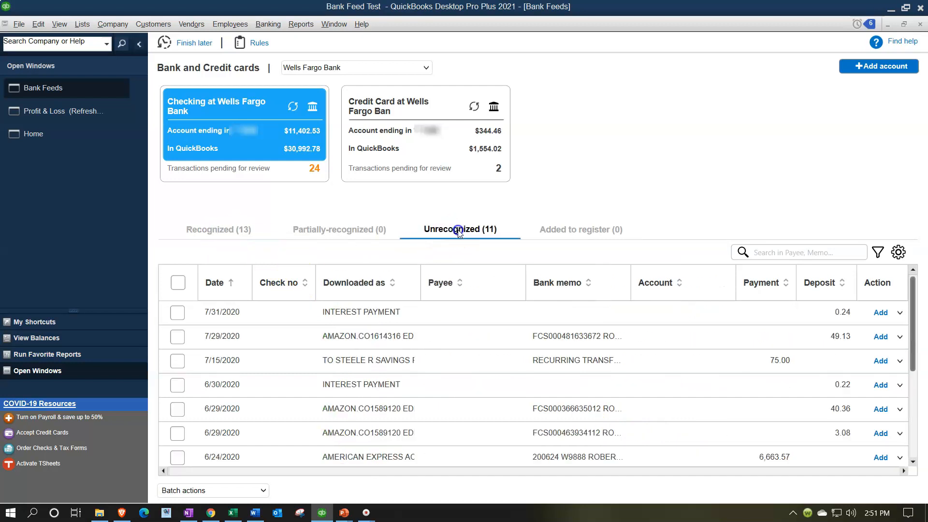
left_click(355, 287)
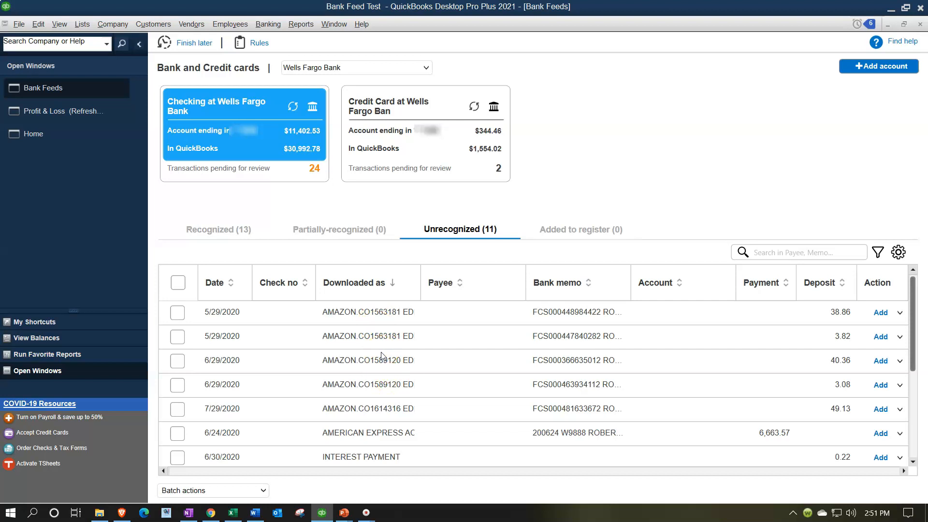
- Open Add more details for the 5/29/2020 AMAZON.CO deposit of 38.86 and move the window aside
left_click(901, 314)
left_click(841, 325)
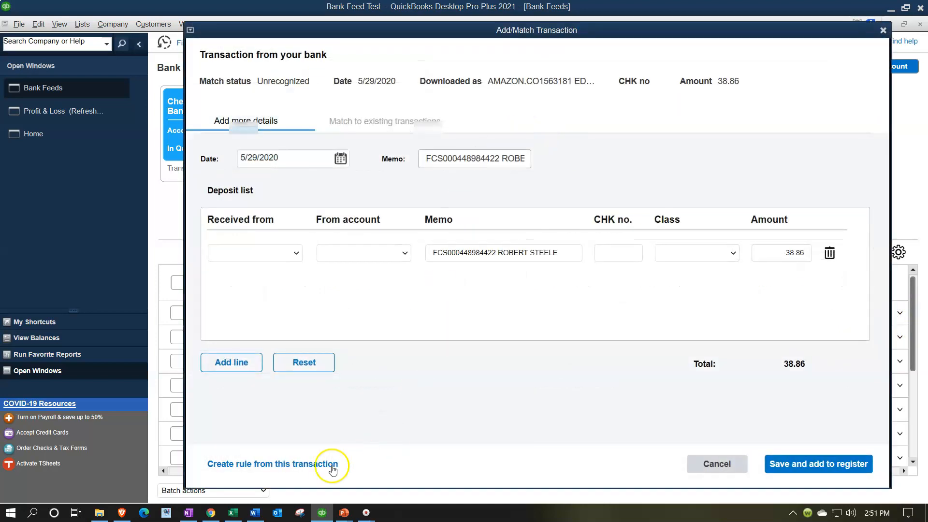
left_click_drag(365, 24, 612, 48)
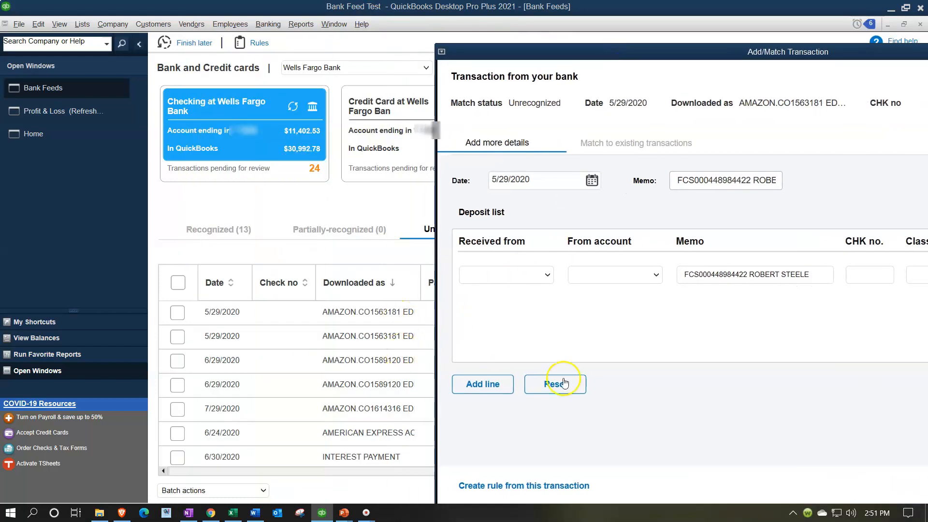
mouse_move(739, 63)
left_mouse_down()
mouse_move(755, 28)
mouse_move(757, 62)
left_mouse_up()
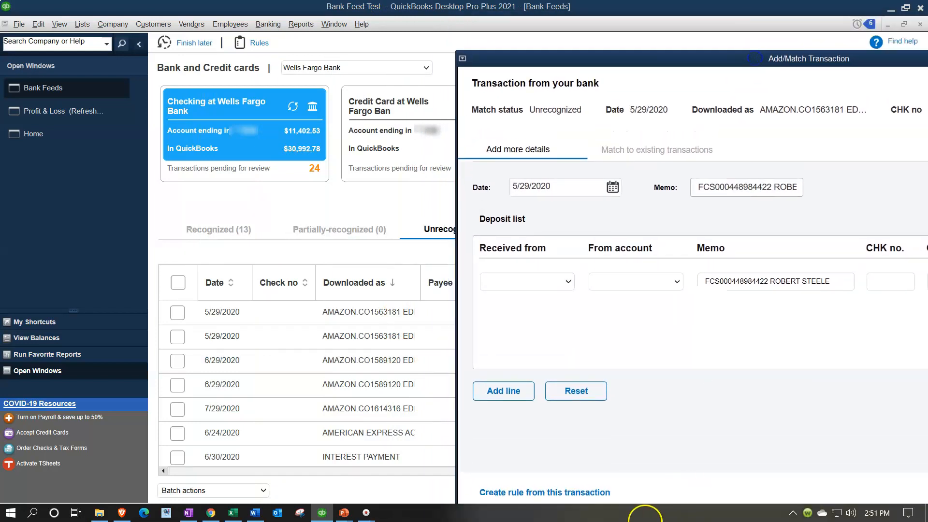
- Create a rule from this deposit named 'AMAZON.CO1563181 ED'
left_click(534, 492)
left_click_drag(393, 37, 557, 51)
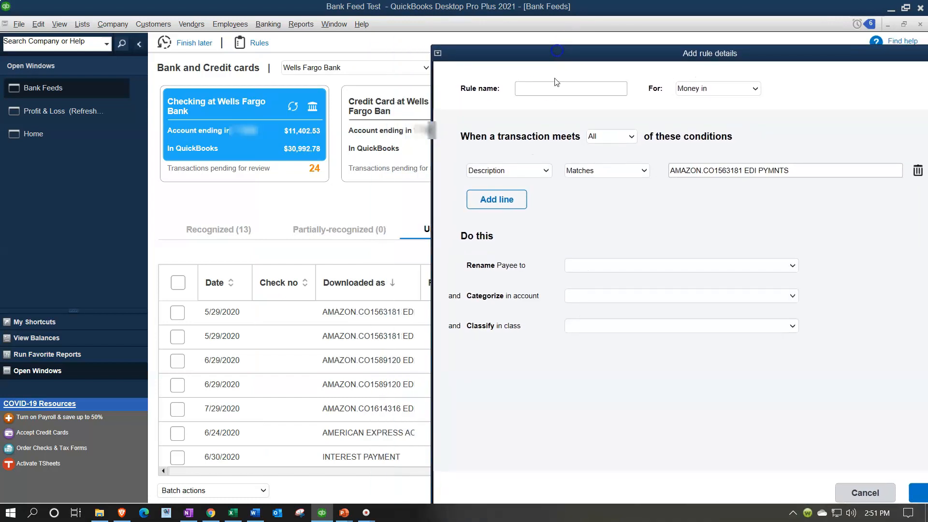
left_click(542, 91)
type("A")
left_click(558, 91)
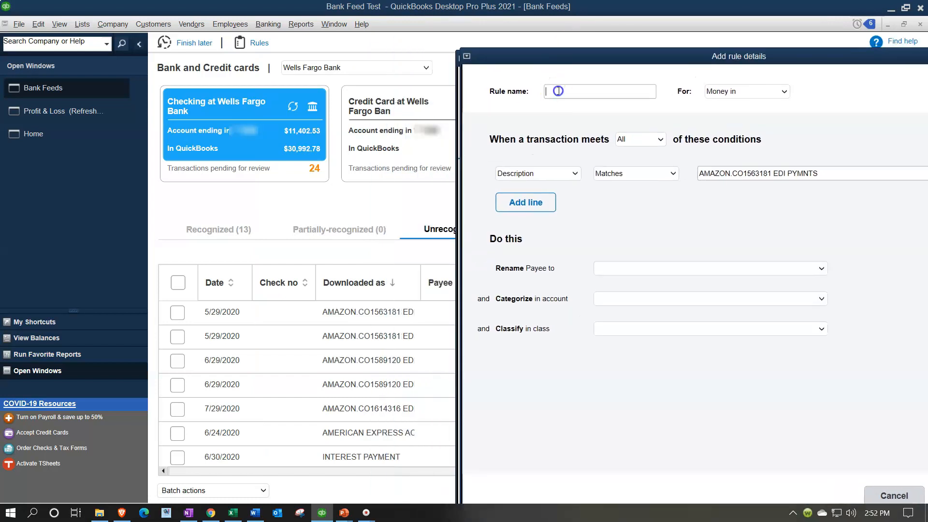
type("a")
key("Tab")
key("Tab")
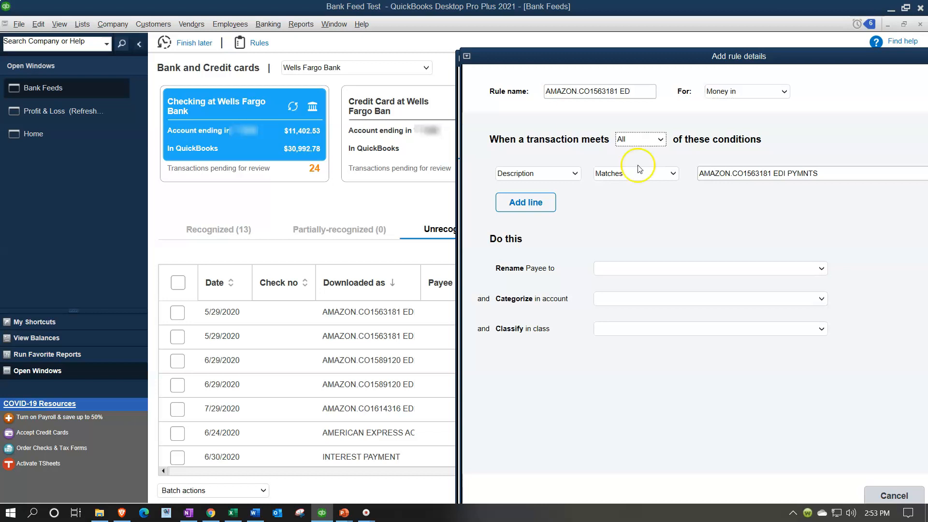
- Set the rule condition to all: Description Contains AMAZON.CO1563181, trimming the value's end
left_click(661, 140)
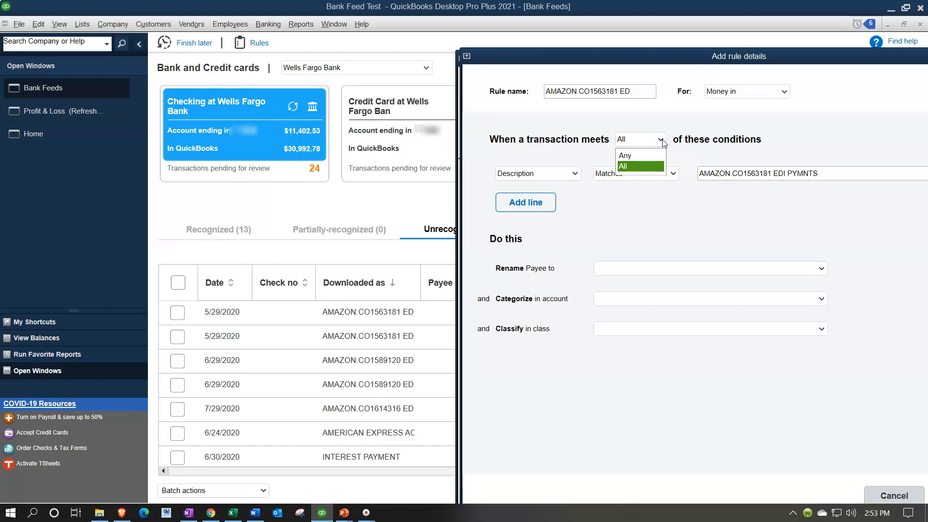
left_click(560, 157)
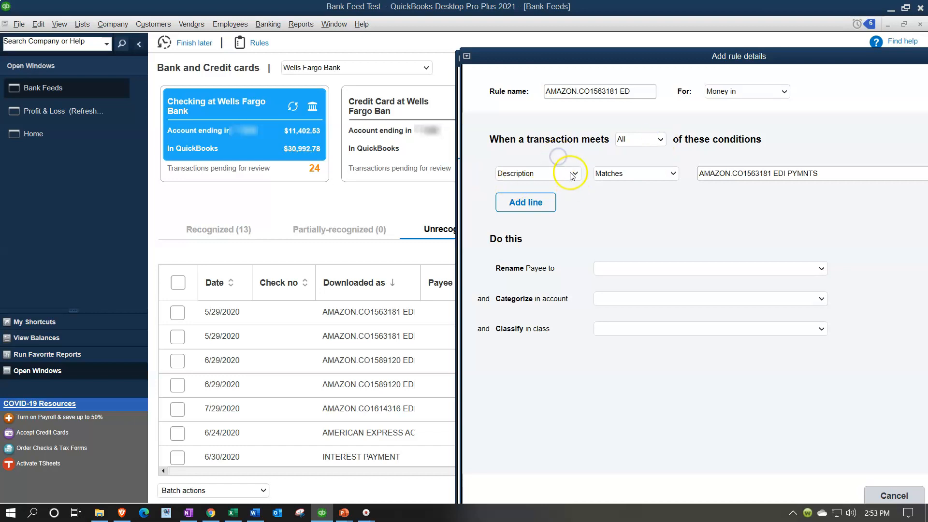
left_click(573, 174)
left_click(573, 174)
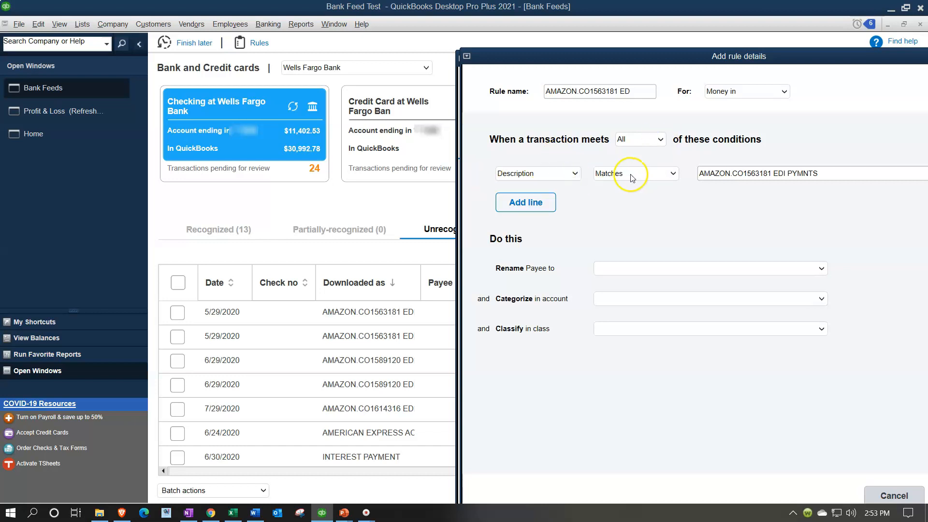
left_click(671, 175)
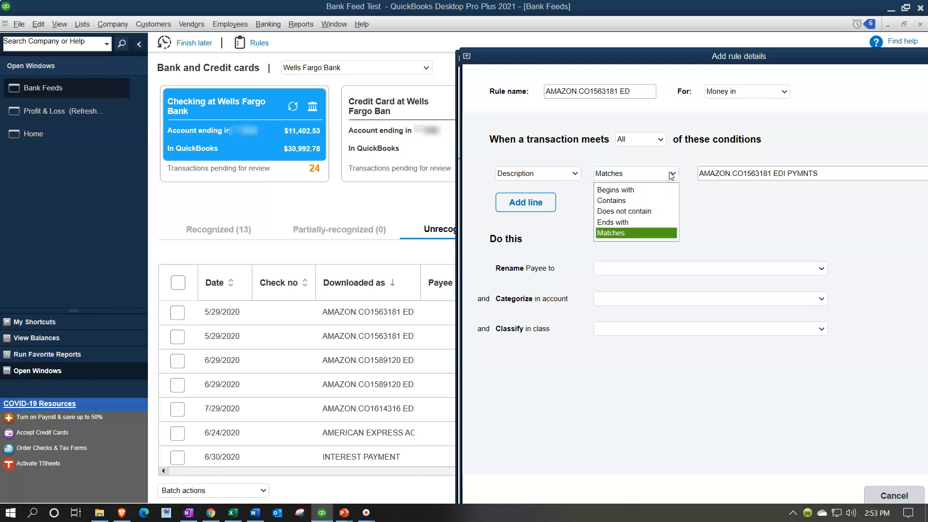
left_click(642, 197)
left_click(828, 175)
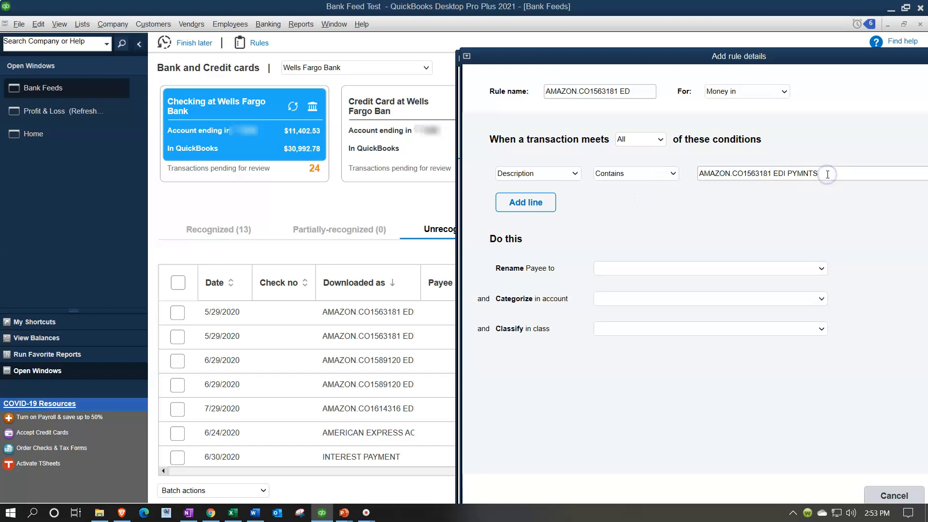
key("BackSpace")
key("BackSpace")
key("BackSpace")
- Set the rule to rename the payee to Amazon Prime Video
left_click(637, 274)
left_click(637, 274)
type("Amazon Prime Video")
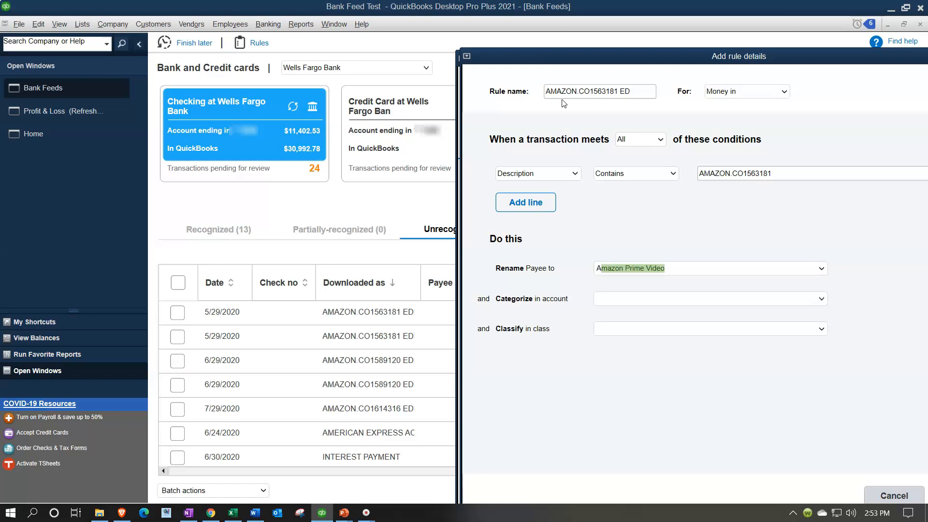
key("Tab")
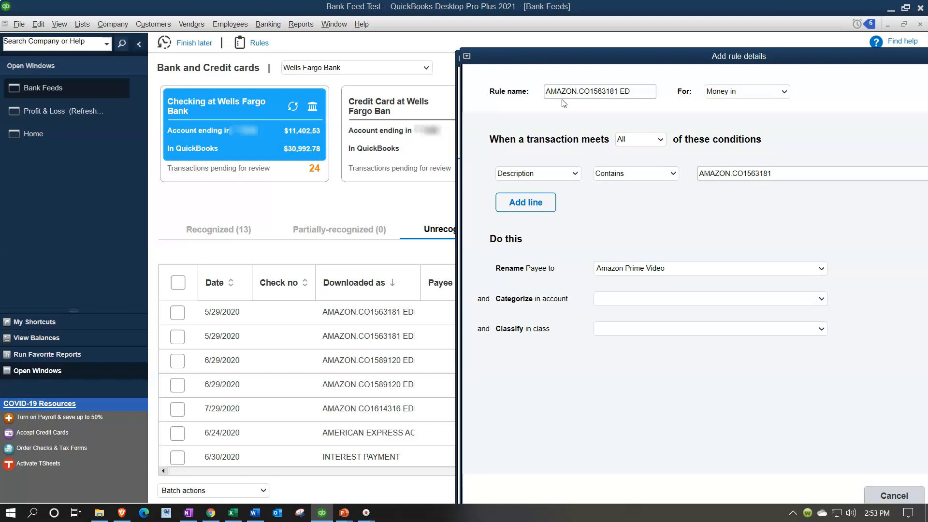
- Add a new Income account named Amazon Prime Location 181 from the Categorize list
left_click(822, 298)
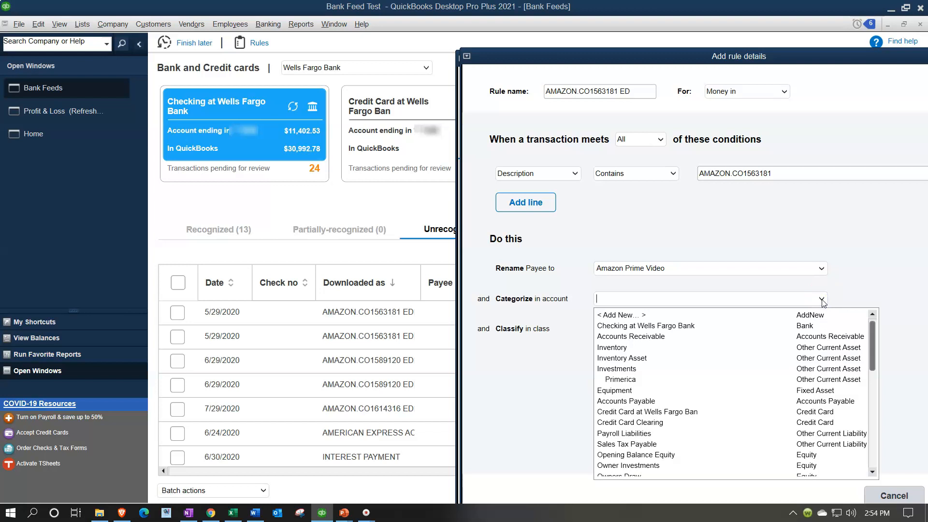
left_click(630, 316)
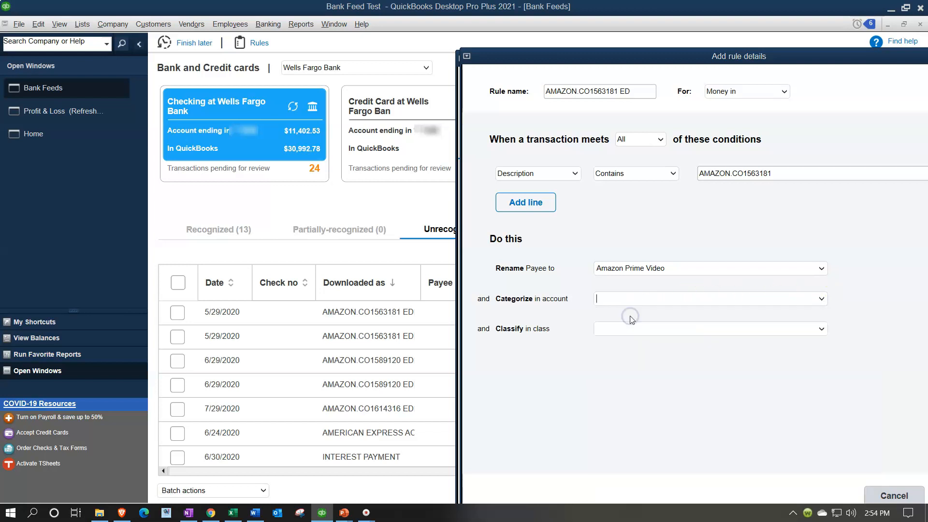
left_click_drag(583, 168, 628, 169)
left_click(659, 189)
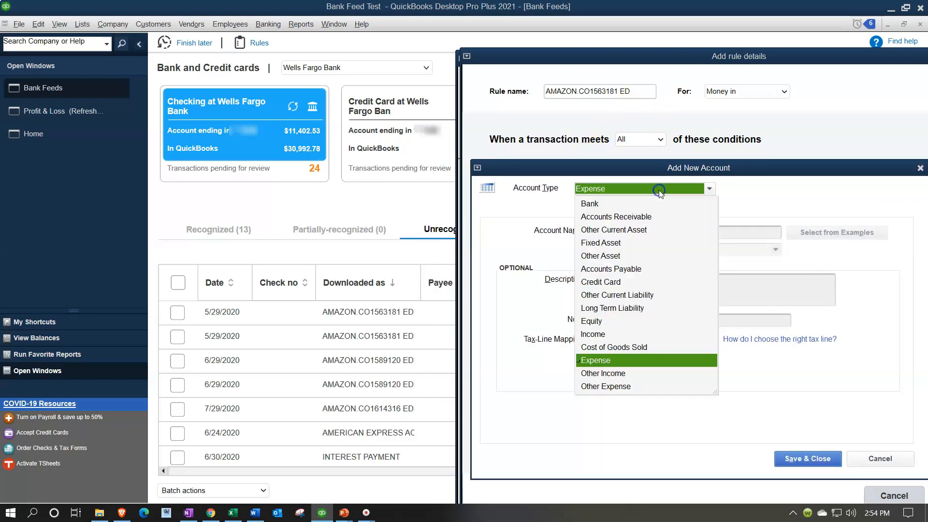
left_click(602, 335)
left_click(606, 234)
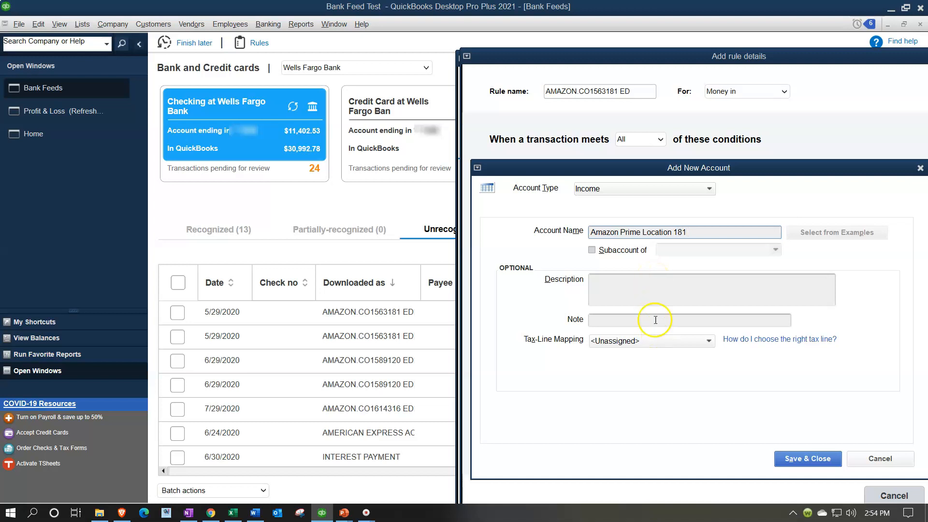
- Make Amazon Prime Location 181 a subaccount of Amazon Prom Video and save it
left_click(601, 254)
left_click(711, 254)
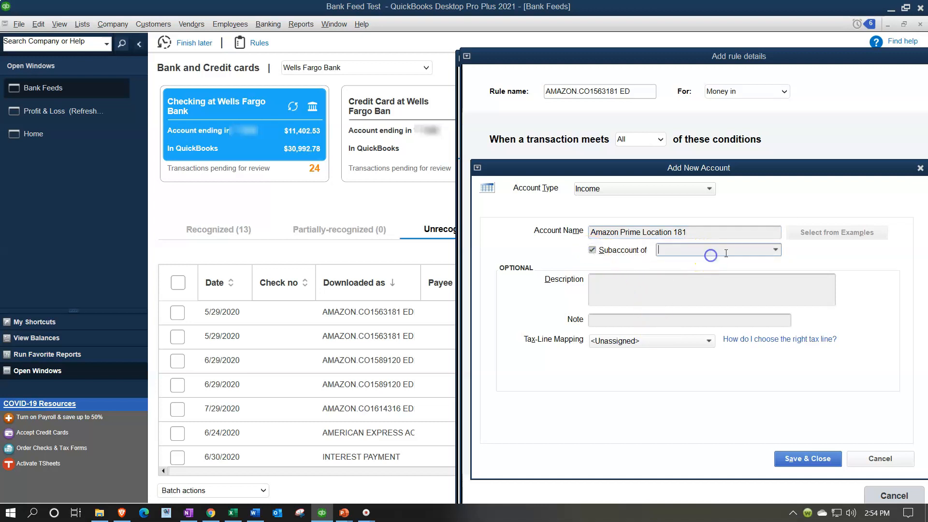
left_click(775, 251)
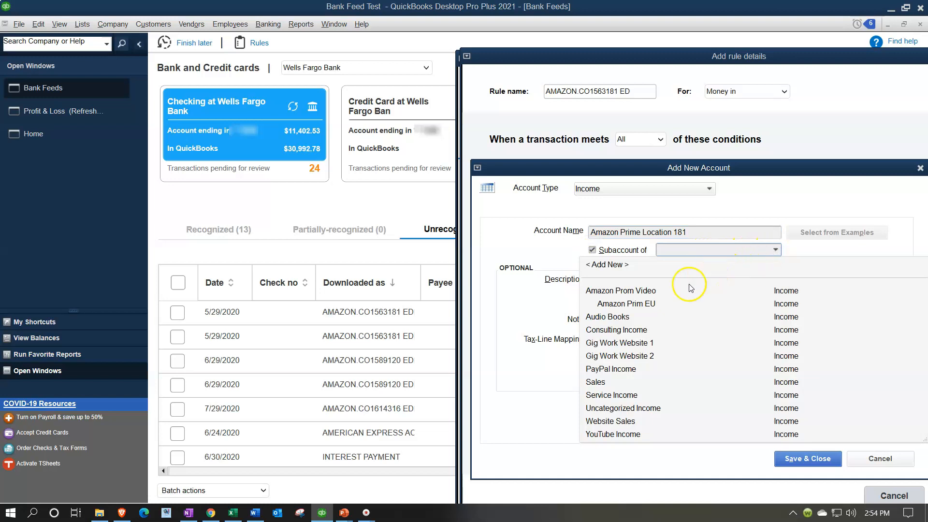
left_click(647, 291)
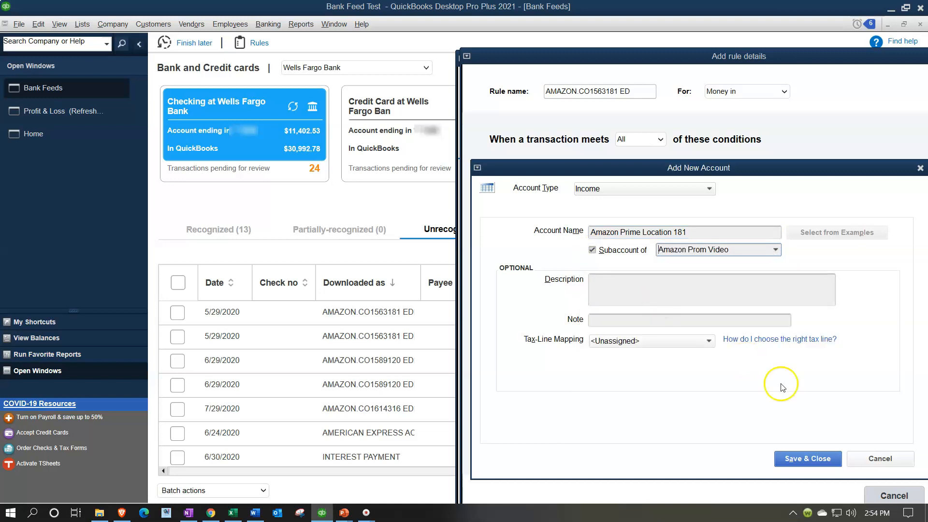
left_click(816, 463)
left_click_drag(694, 58, 468, 19)
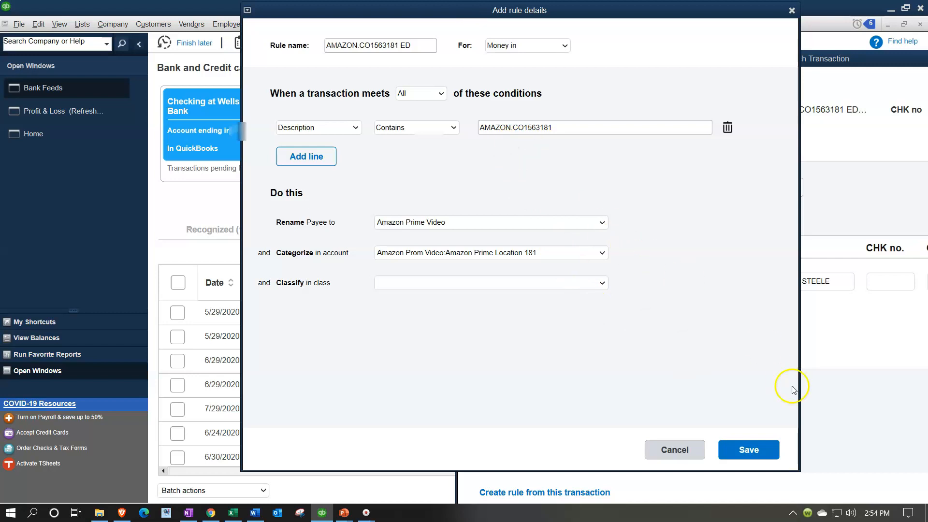
- Save the AMAZON.CO1563181 rule and abandon manually adding the open deposit
left_click(768, 449)
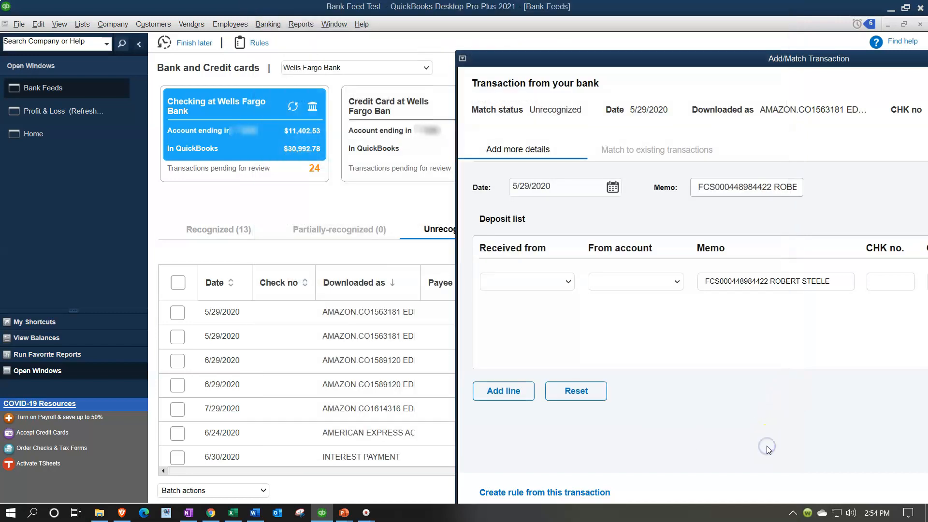
left_click_drag(707, 58, 514, 13)
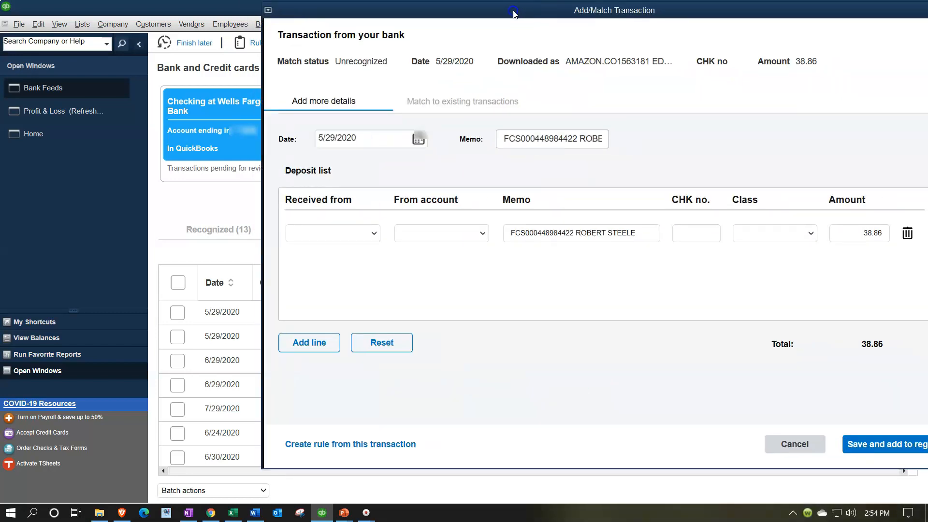
left_click(888, 443)
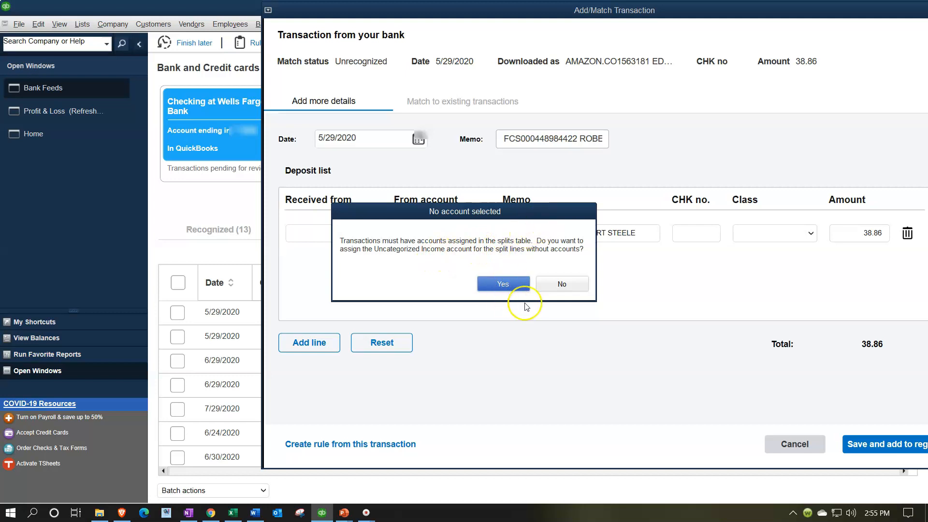
left_click(520, 287)
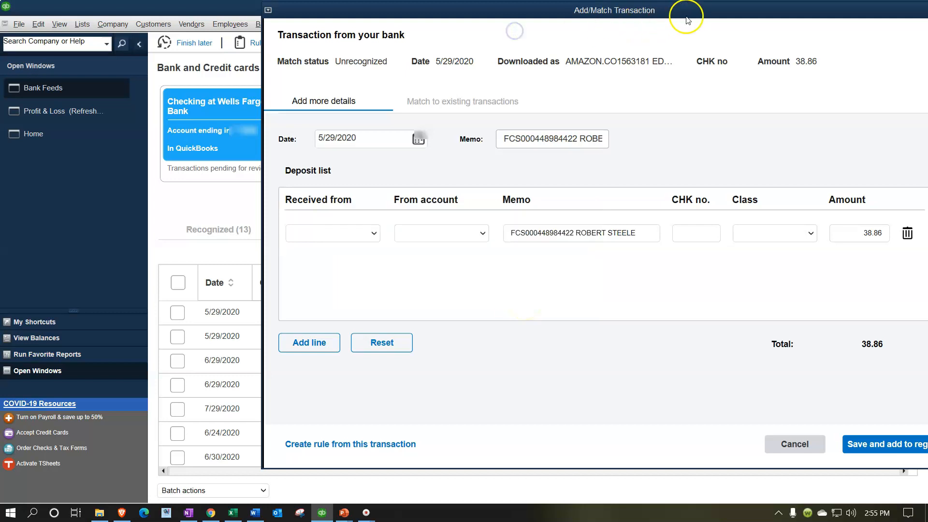
left_click(674, 456)
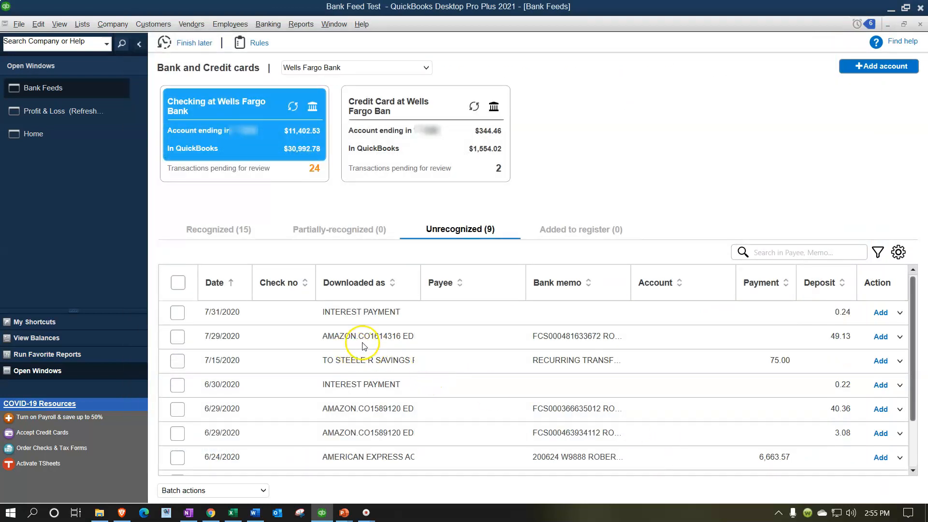
- Show the recognized transactions sorted by downloaded description
left_click(215, 234)
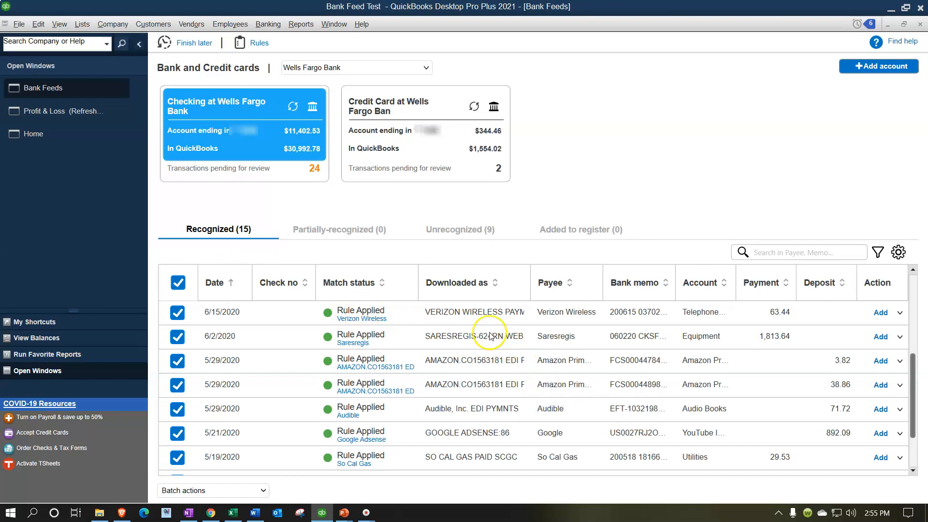
left_click(464, 286)
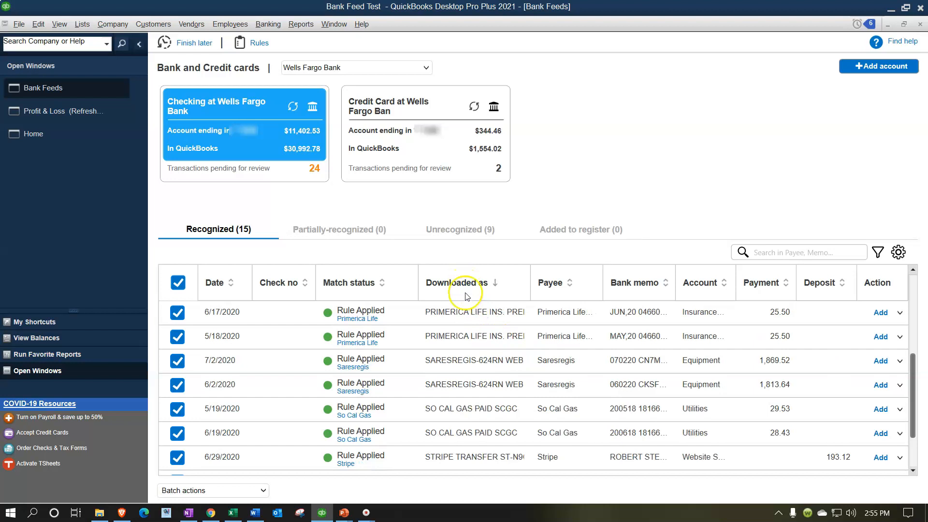
scroll(496, 395, "down", 2)
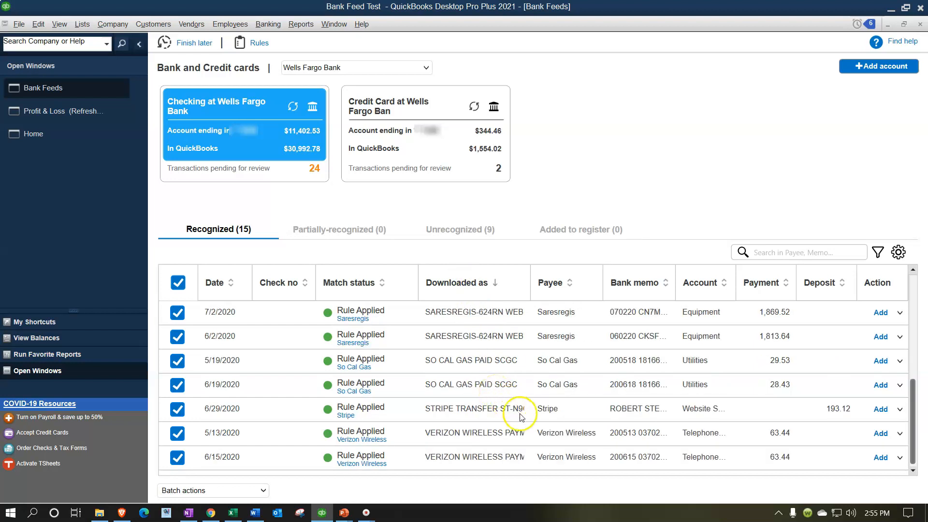
- Batch-add the 5/29/2020 Amazon deposits of 38.86 and 3.82 to the register, then refresh Profit & Loss
scroll(527, 425, "up", 5)
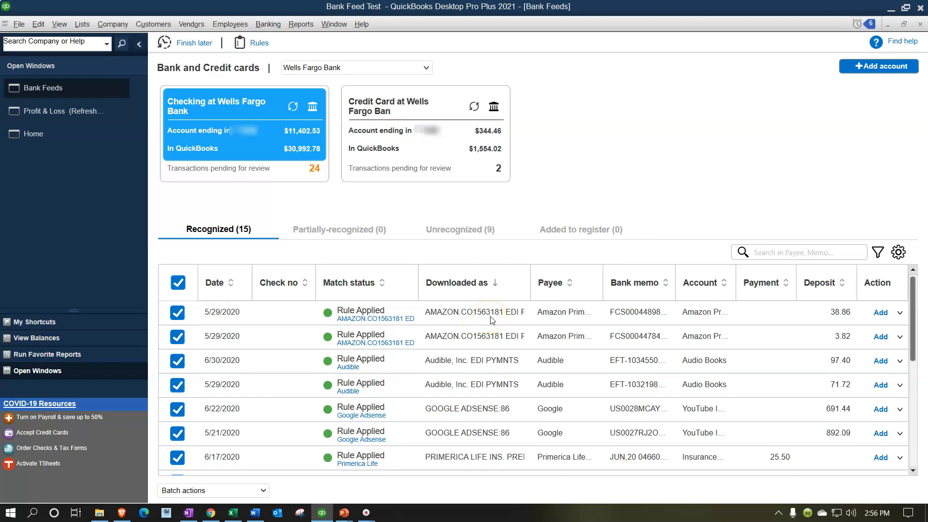
left_click(178, 283)
left_click(177, 313)
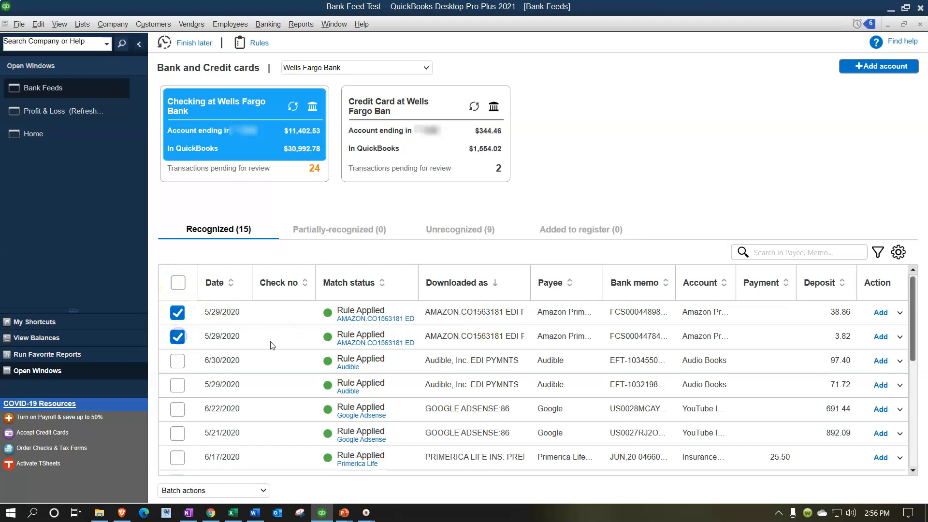
left_click(261, 487)
left_click(244, 430)
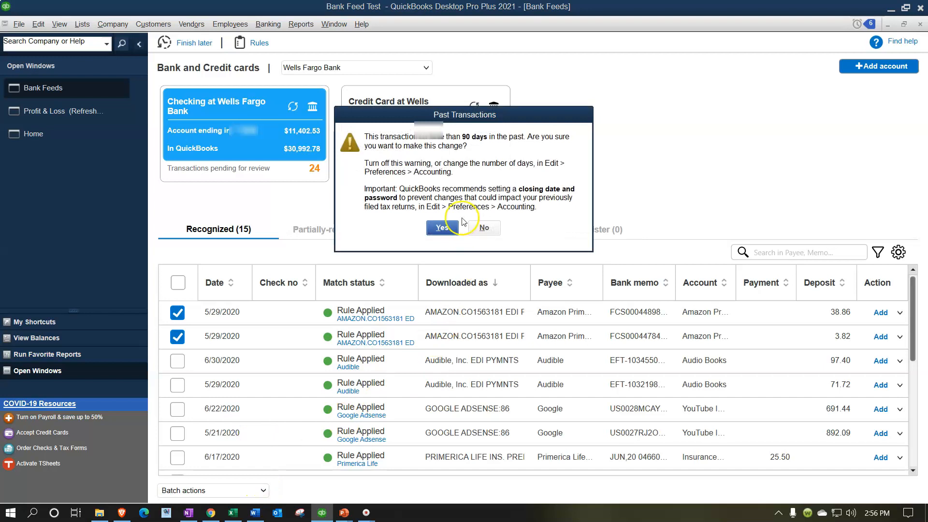
left_click(447, 226)
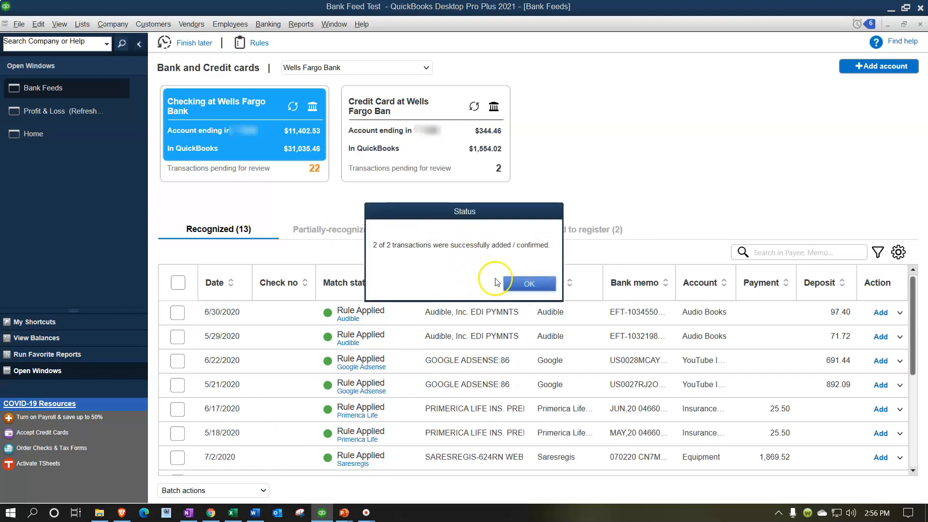
left_click(527, 284)
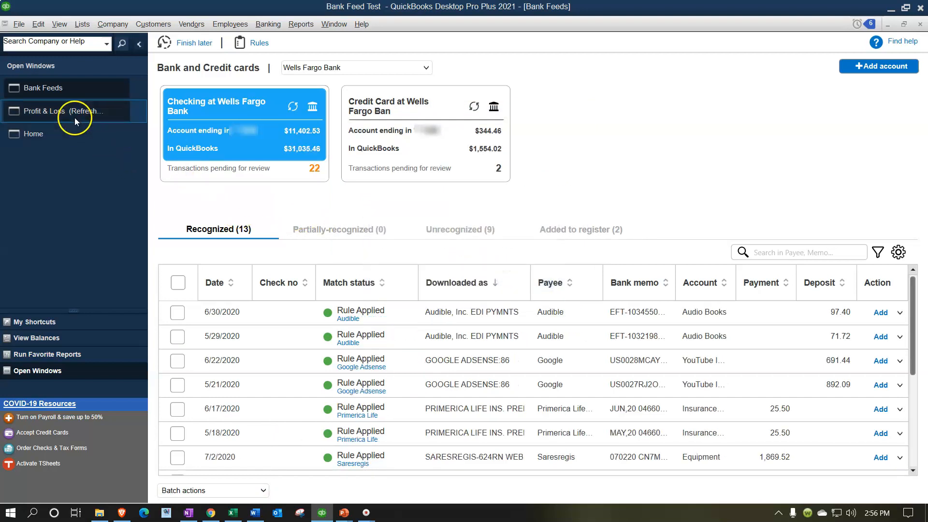
left_click(73, 114)
left_click(85, 106)
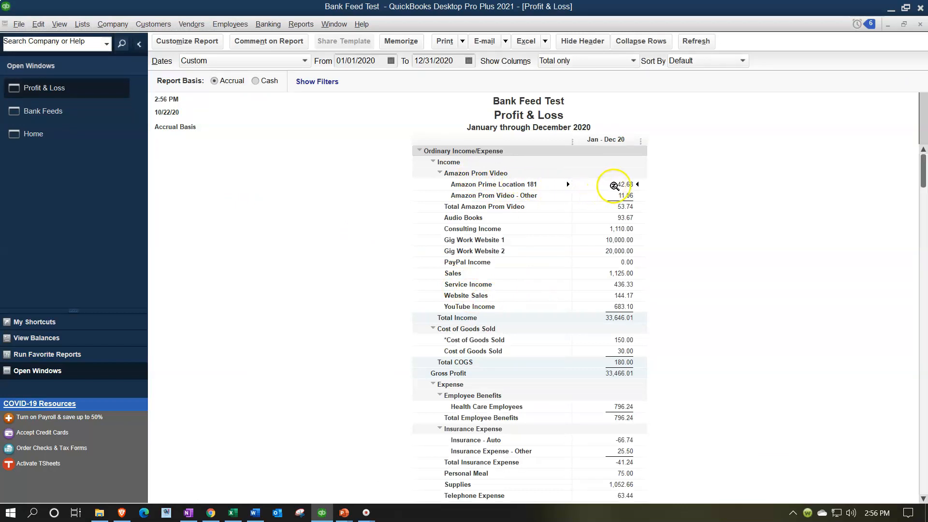
- Inspect the 42.68 Amazon Prime Location 181 detail, then return to unrecognized bank feed transactions
double_click(630, 184)
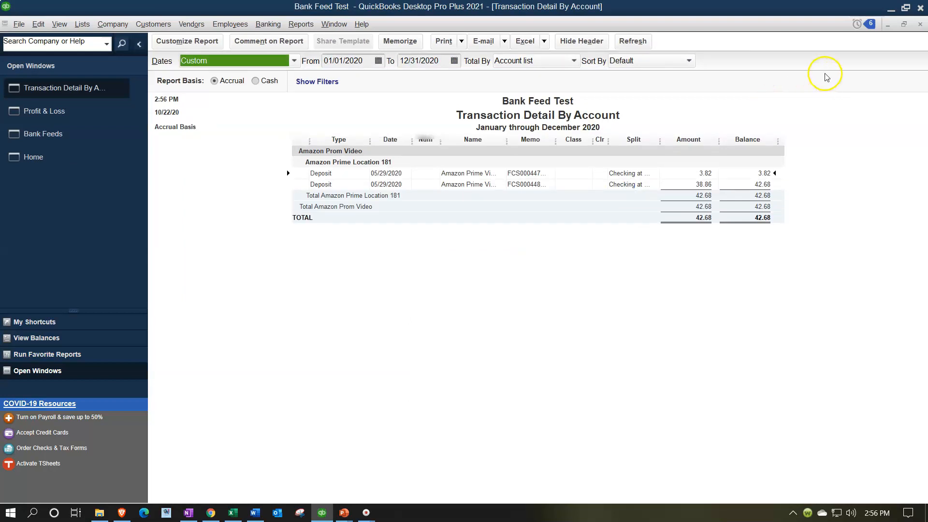
left_click(920, 24)
left_click(84, 108)
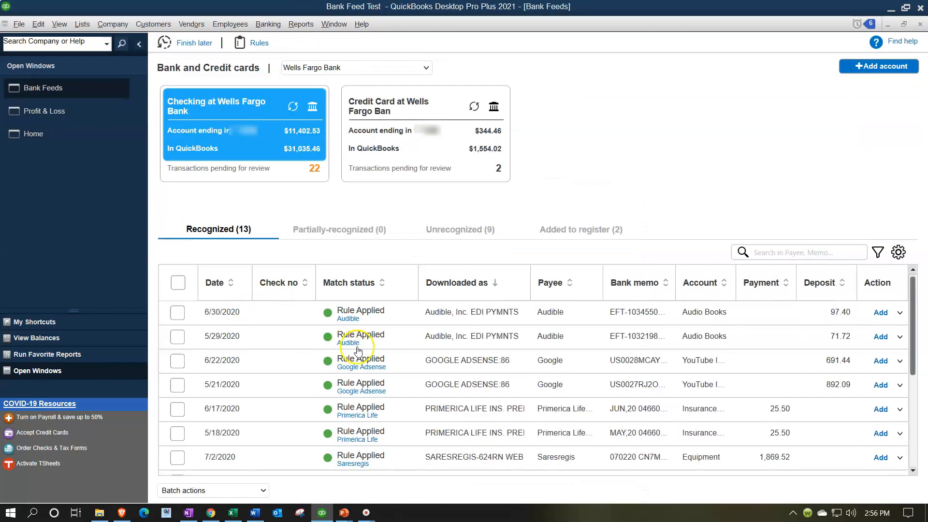
left_click(449, 231)
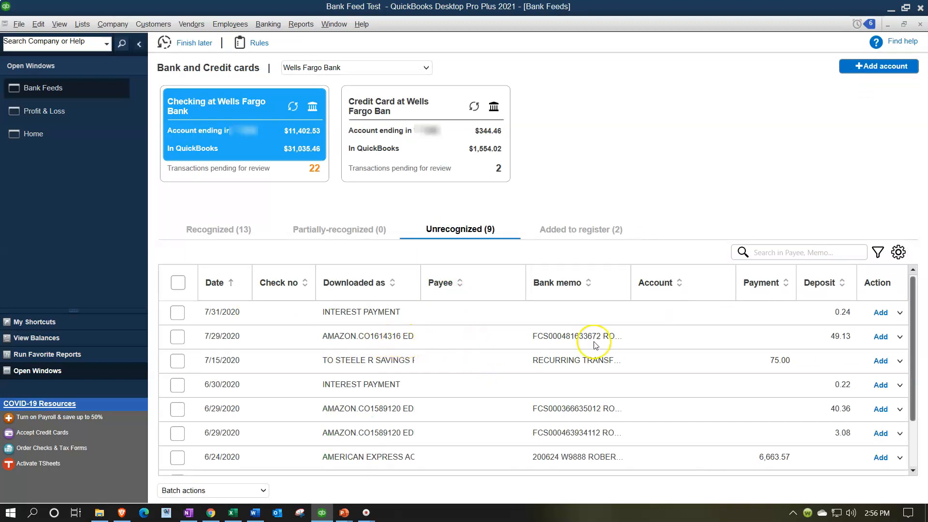
- Open details for the 7/29/2020 49.13 Amazon deposit and set Received from to Amazon Prime Video
left_click(900, 339)
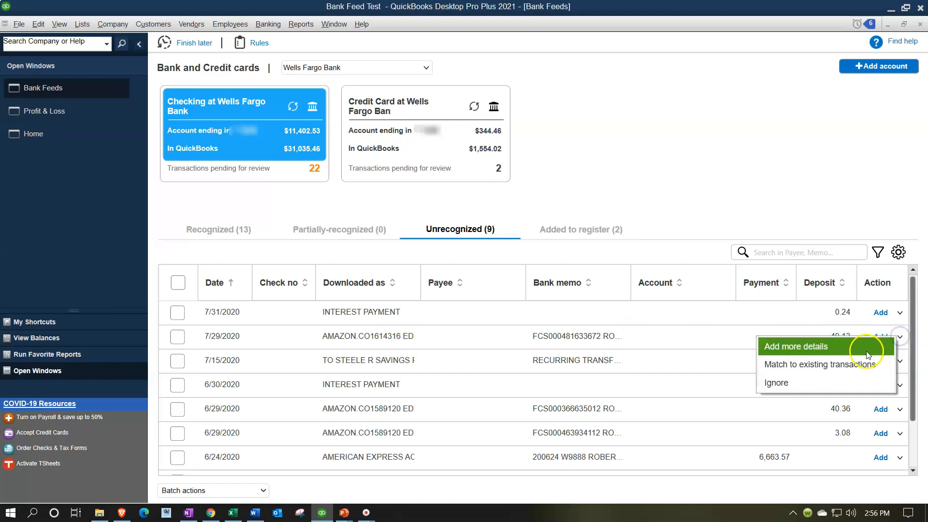
left_click(828, 347)
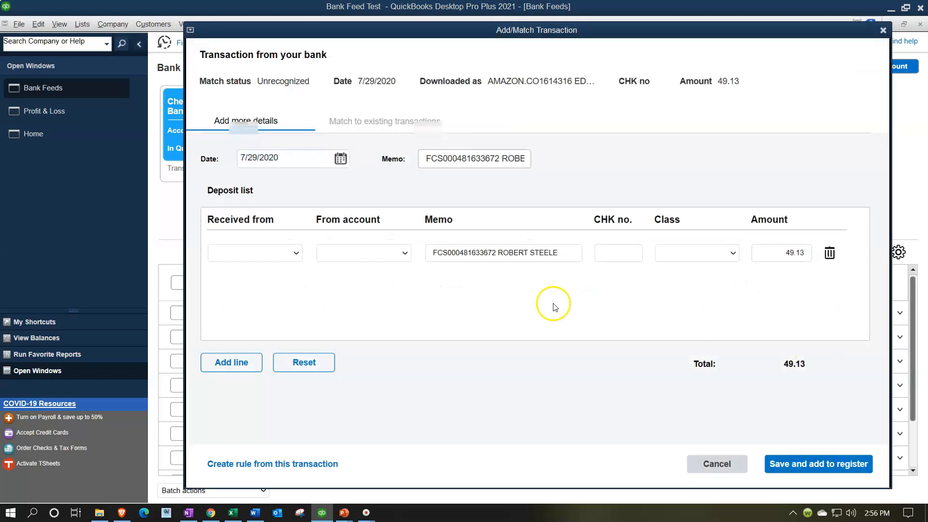
left_click(296, 253)
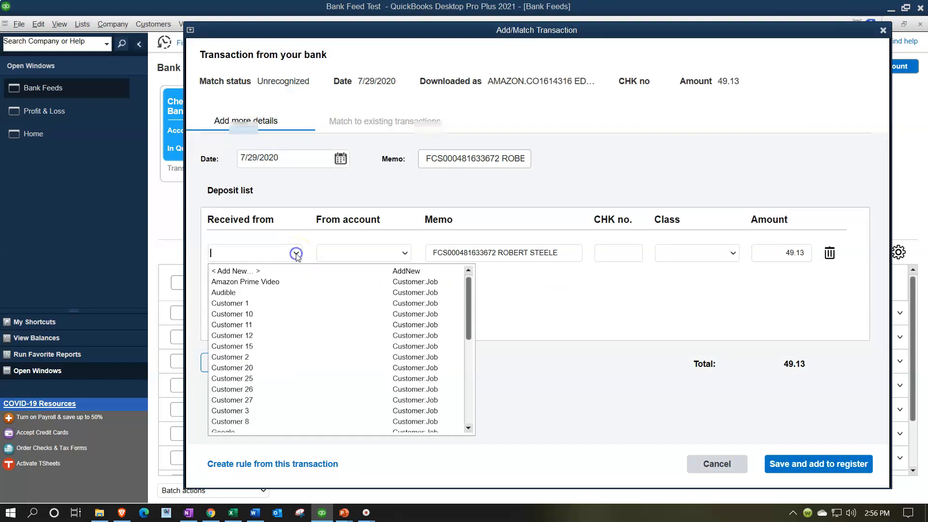
left_click(297, 253)
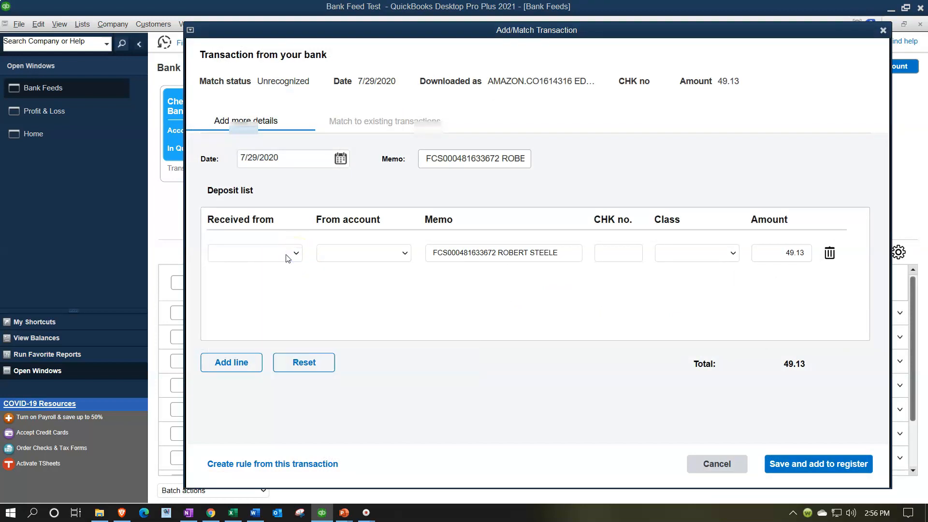
type("Amazon Prime Video")
key("Tab")
left_click(406, 254)
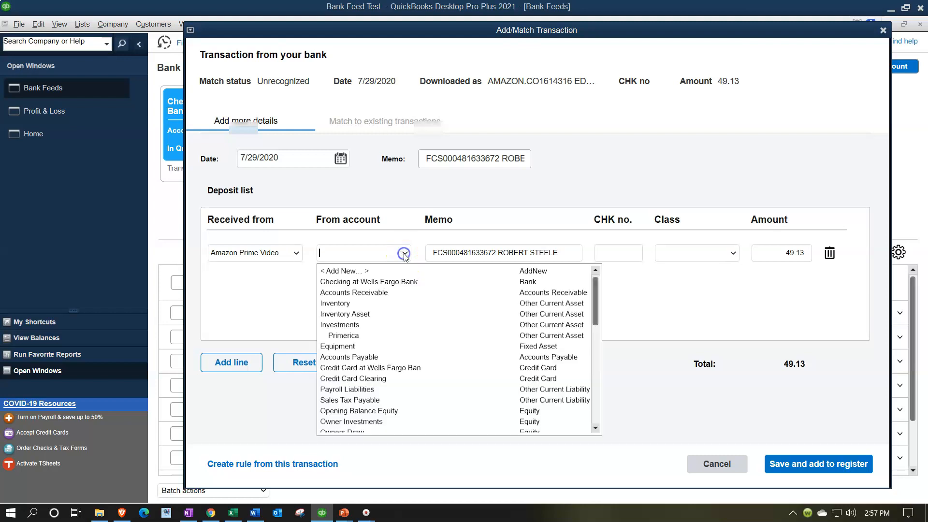
- Add Income account Amazon Prime Location 4316 as a subaccount of Amazon Prom Video for the 49.13 deposit
left_click(369, 274)
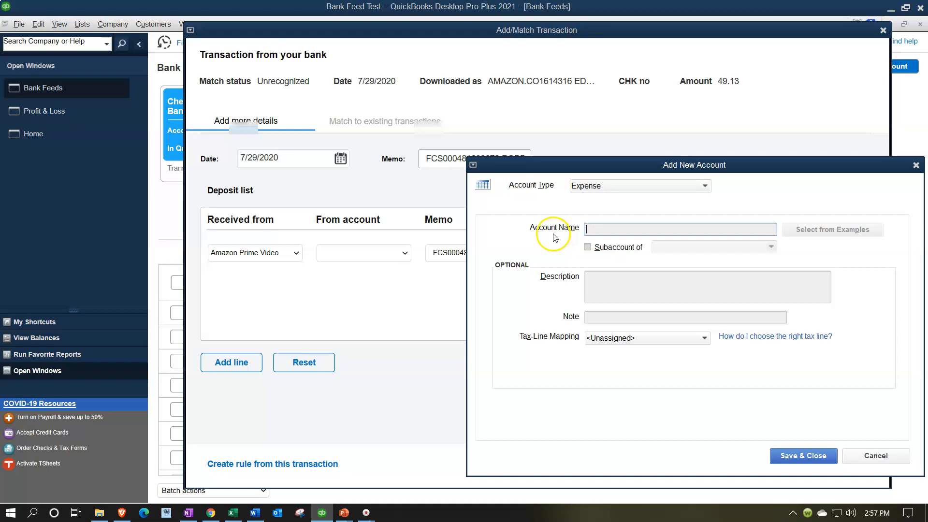
left_click_drag(536, 166, 460, 148)
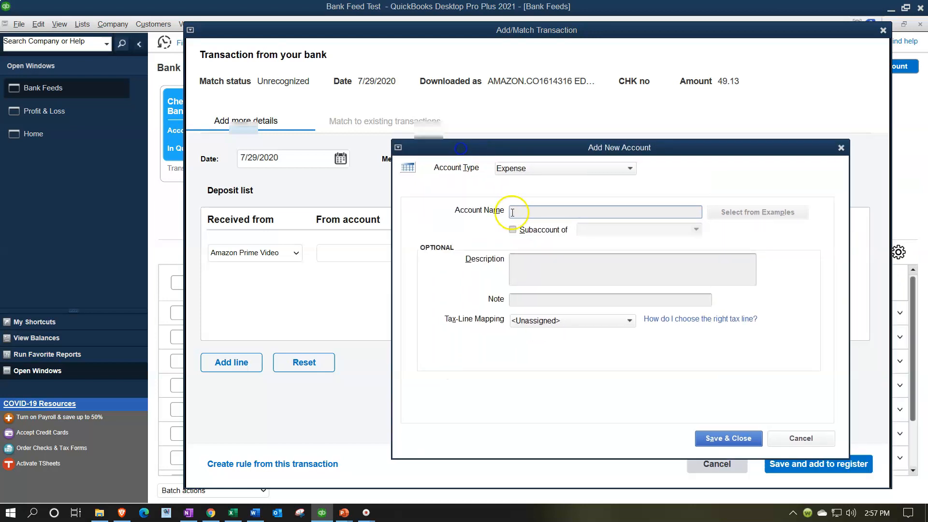
left_click(542, 168)
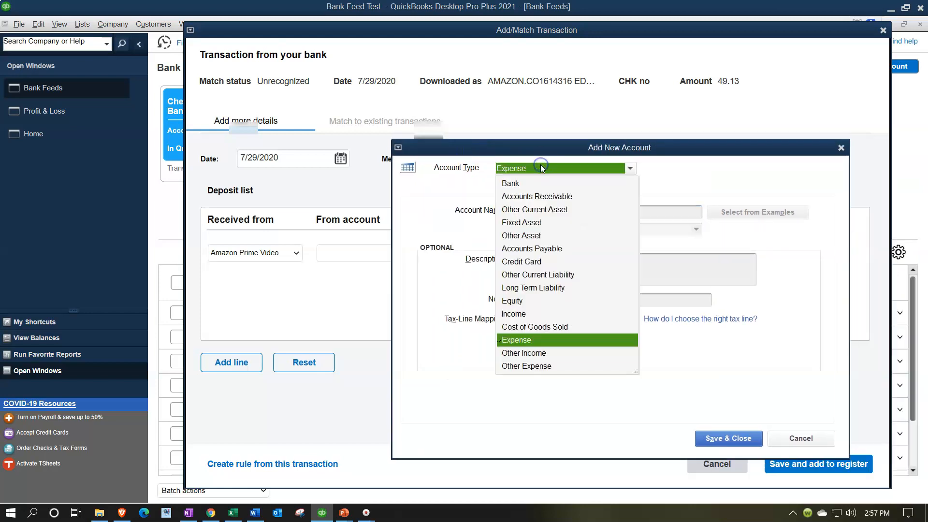
left_click(524, 314)
left_click(524, 210)
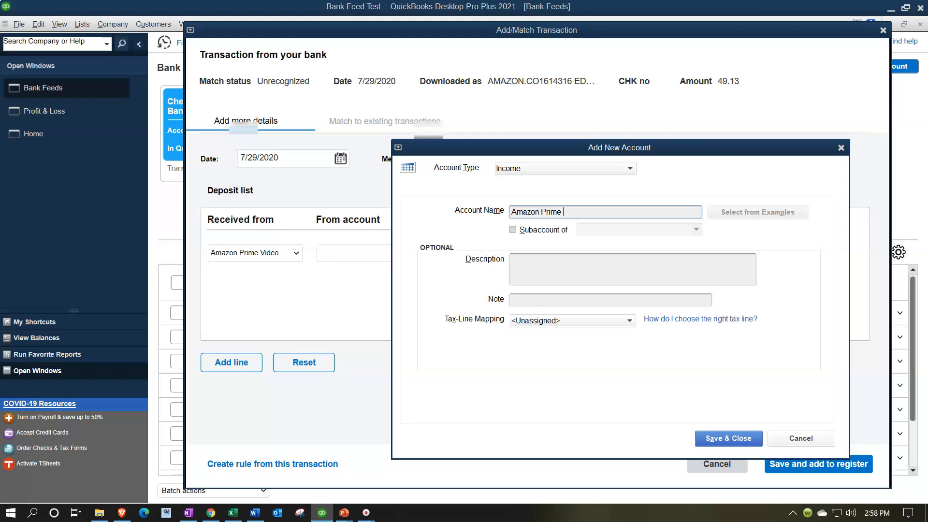
key("Tab")
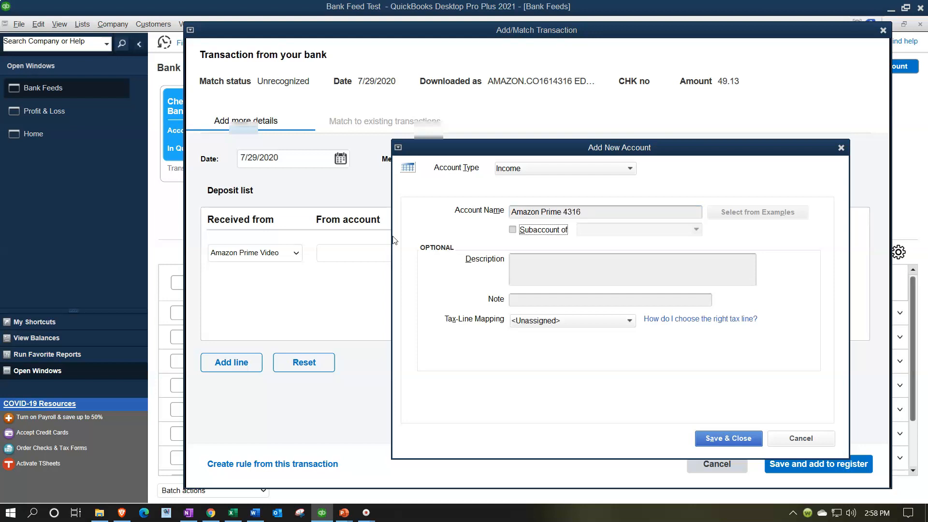
left_click(512, 230)
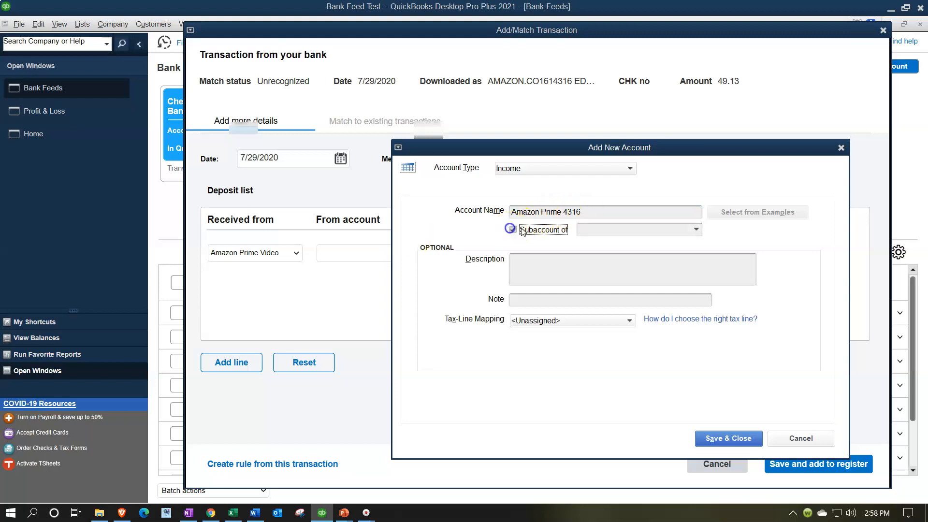
left_click(564, 212)
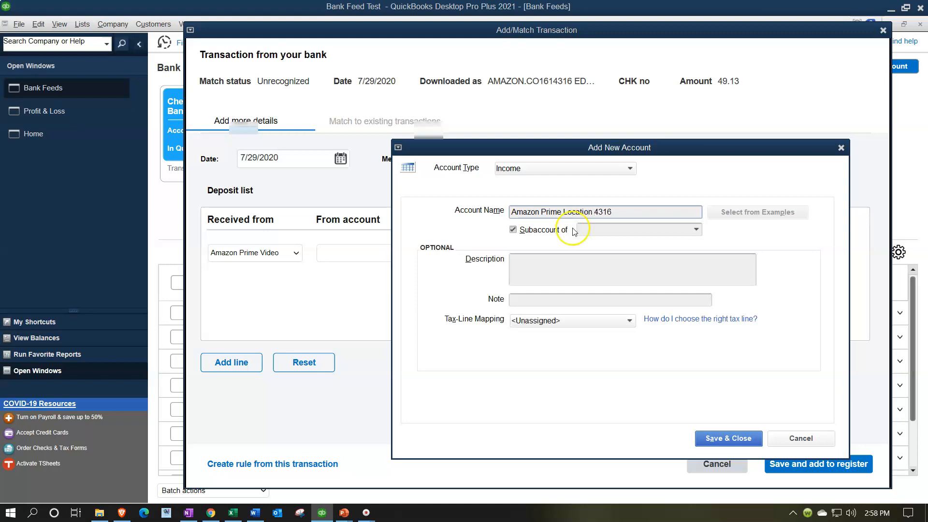
left_click(696, 229)
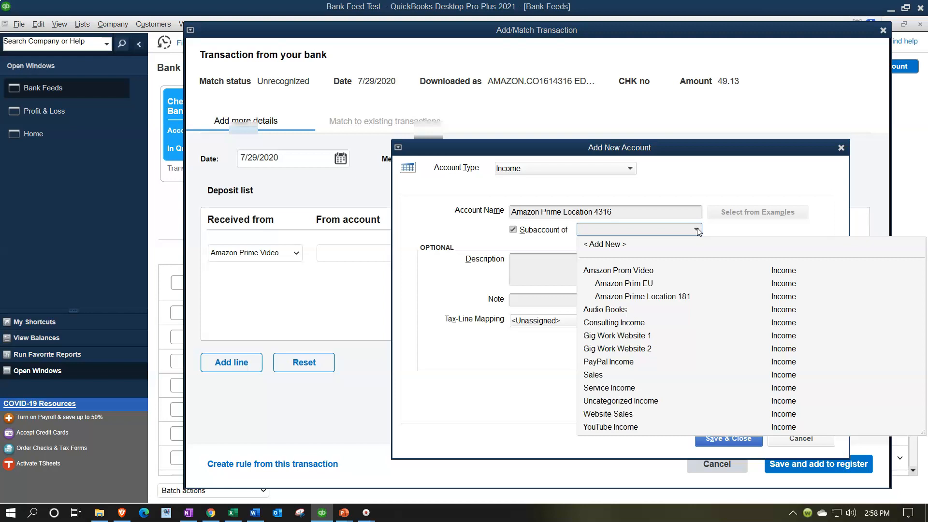
left_click(657, 270)
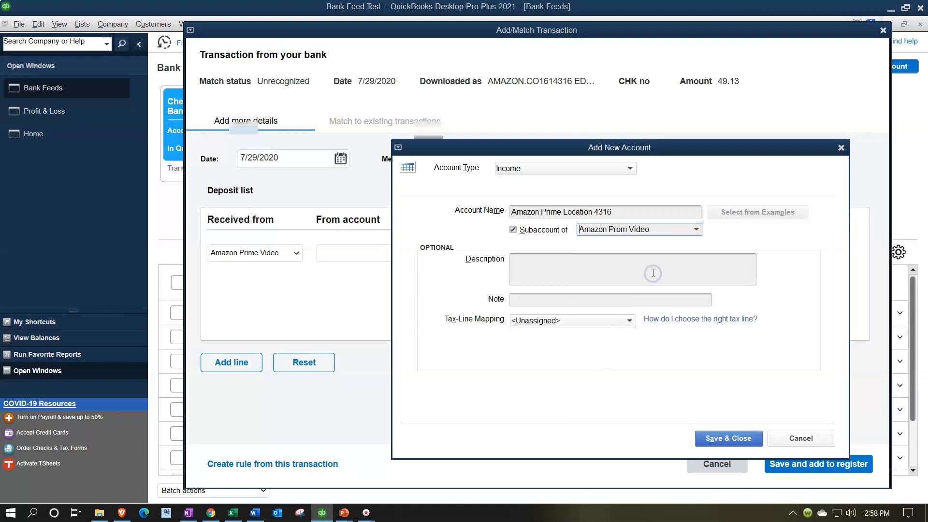
left_click(725, 441)
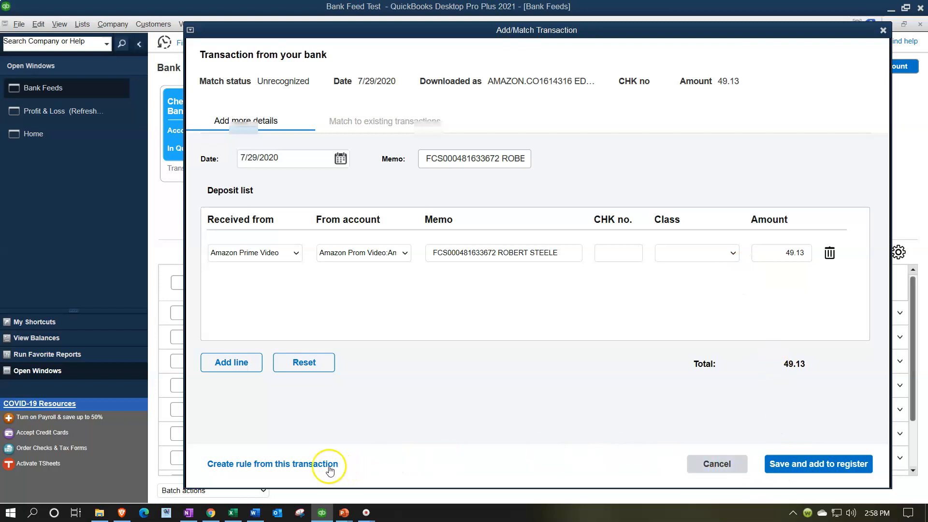
left_click_drag(324, 31, 560, 38)
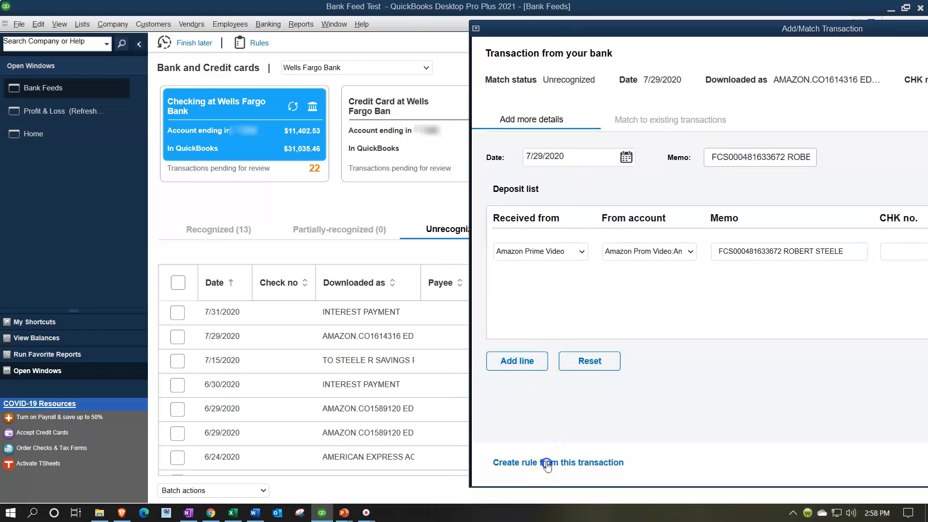
- Save a rule filing deposits whose description contains AMAZON.CO1614316 under Amazon Prime Location 4316
left_click(546, 463)
left_click_drag(379, 25, 548, 37)
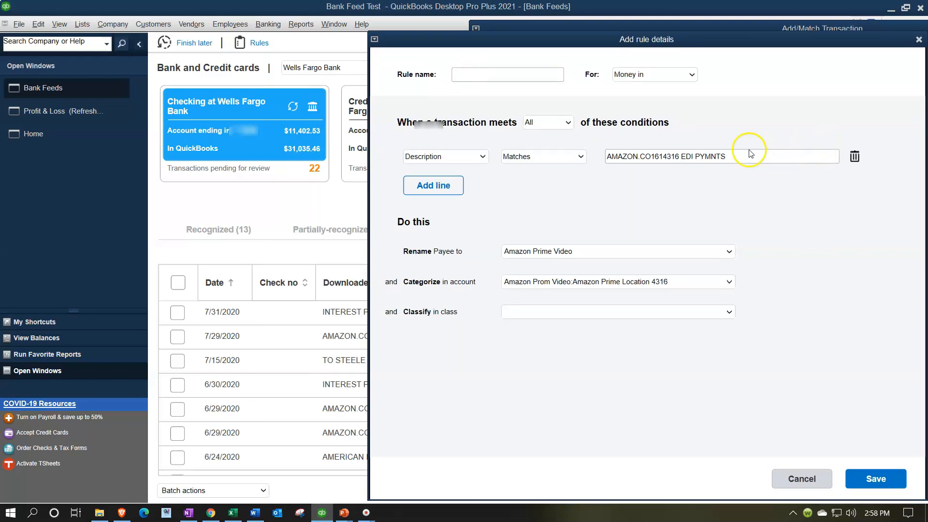
left_click_drag(749, 155, 578, 159)
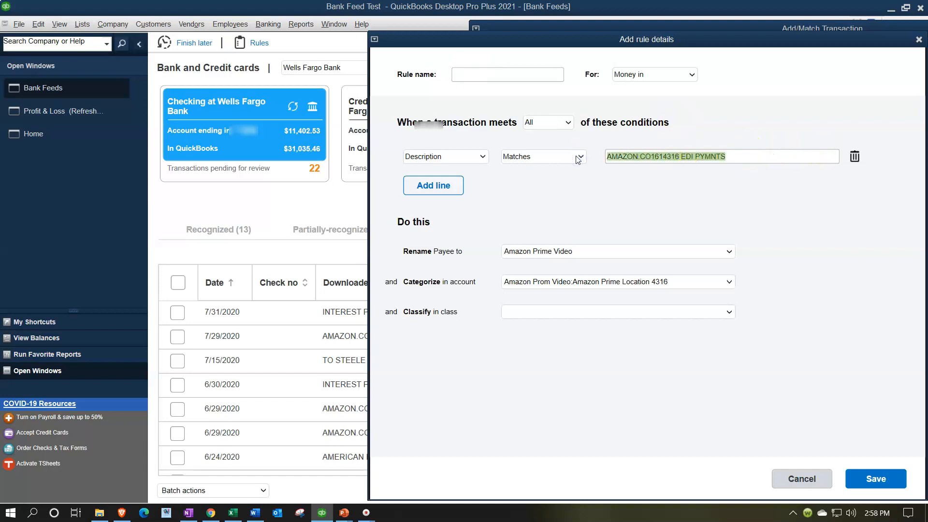
left_click(474, 74)
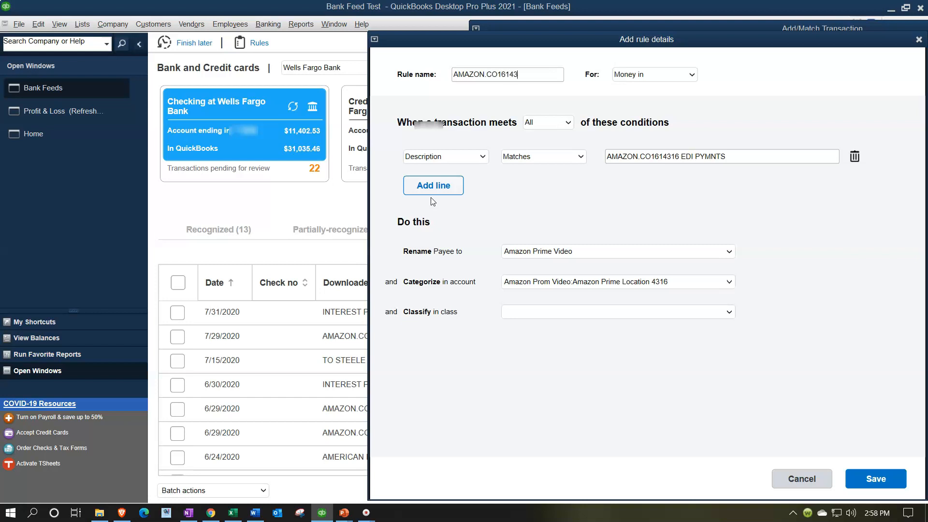
key("Tab")
key("Tab")
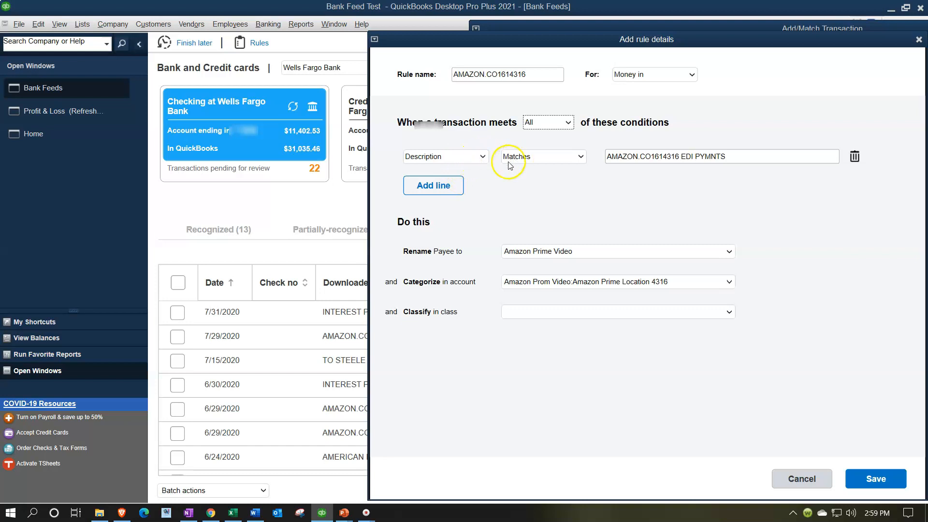
left_click(545, 157)
left_click(536, 183)
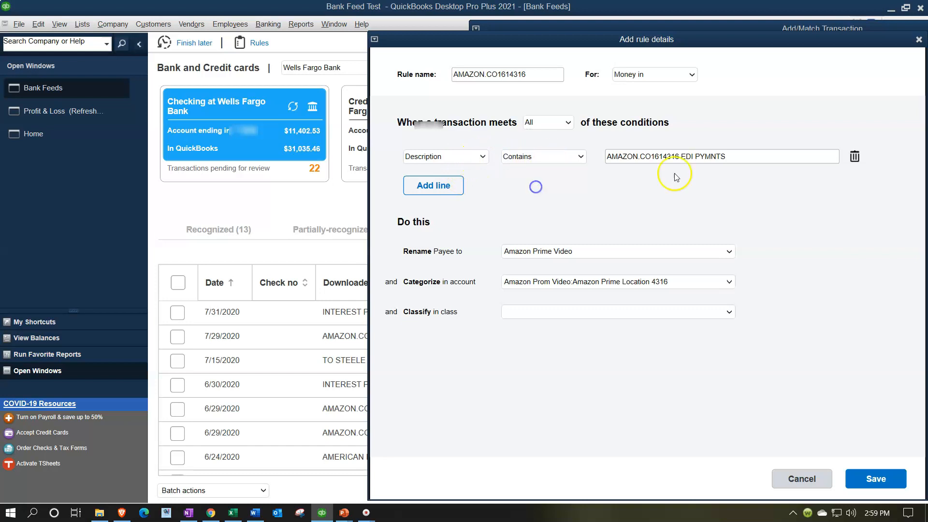
left_click(751, 156)
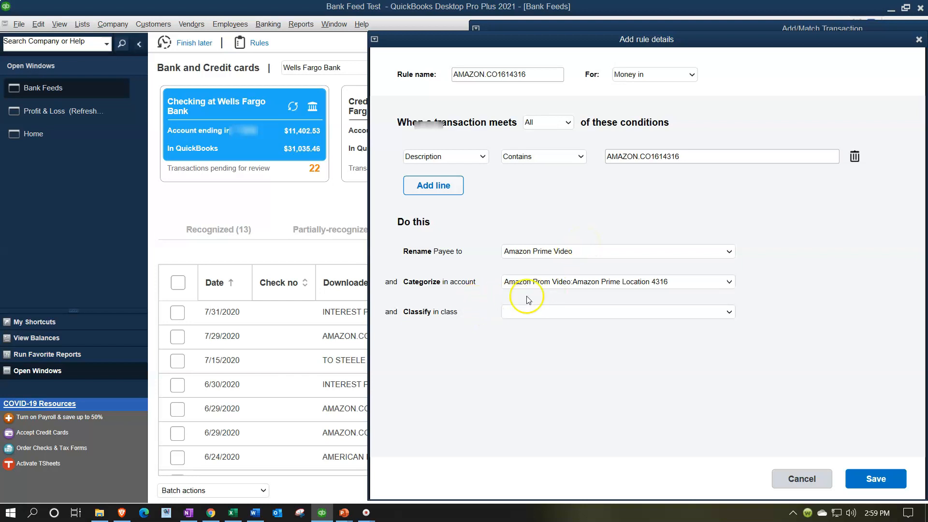
left_click(867, 481)
- Add the 49.13 Amazon deposit to the checking register
left_click_drag(779, 28, 442, 31)
left_click(782, 478)
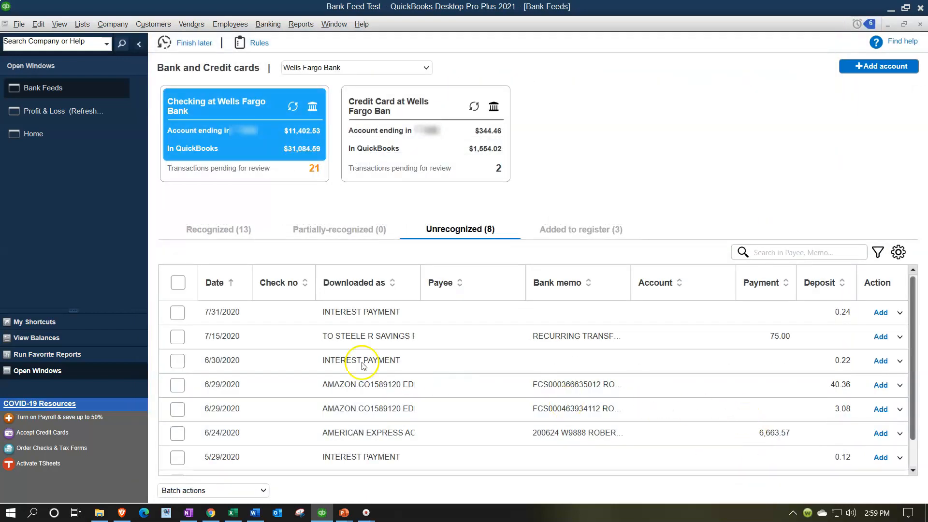
left_click(224, 228)
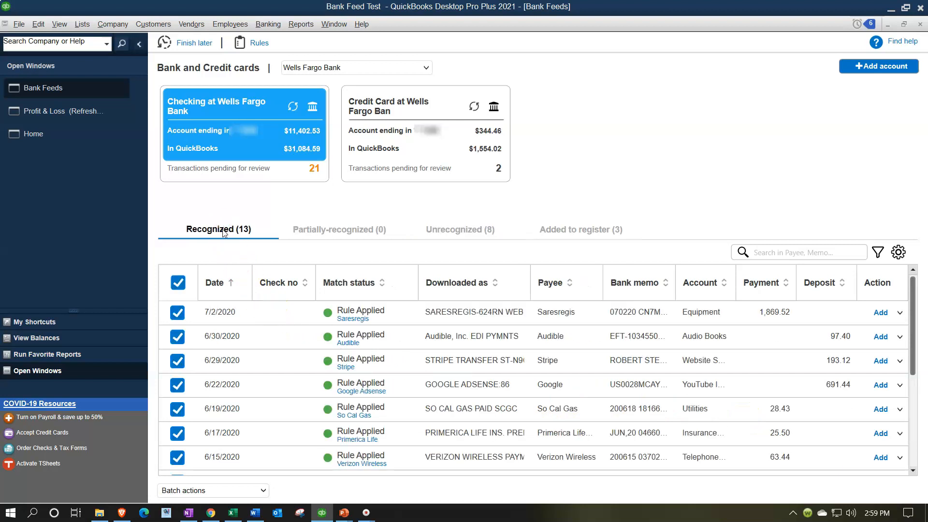
- Sort the recognized transactions by downloaded description and scroll through them
left_click(441, 289)
scroll(464, 320, "down", 1)
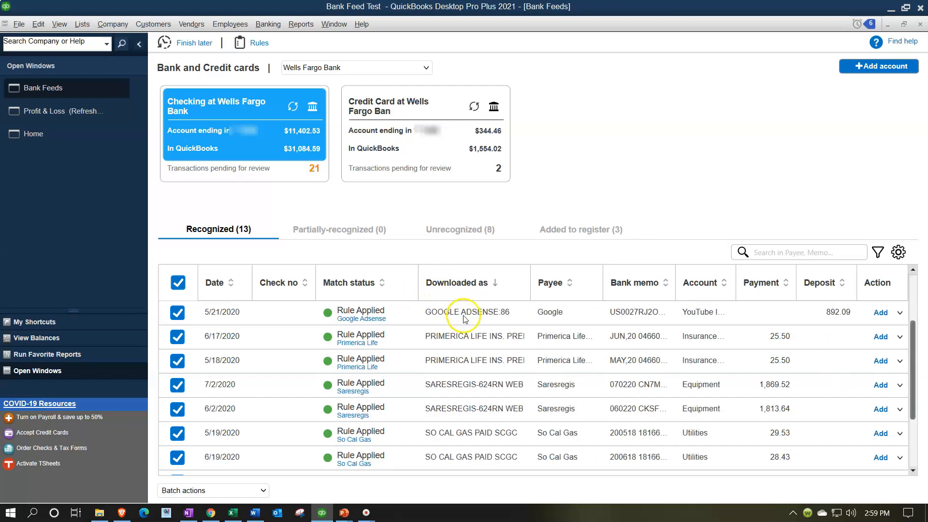
scroll(463, 317, "down", 1)
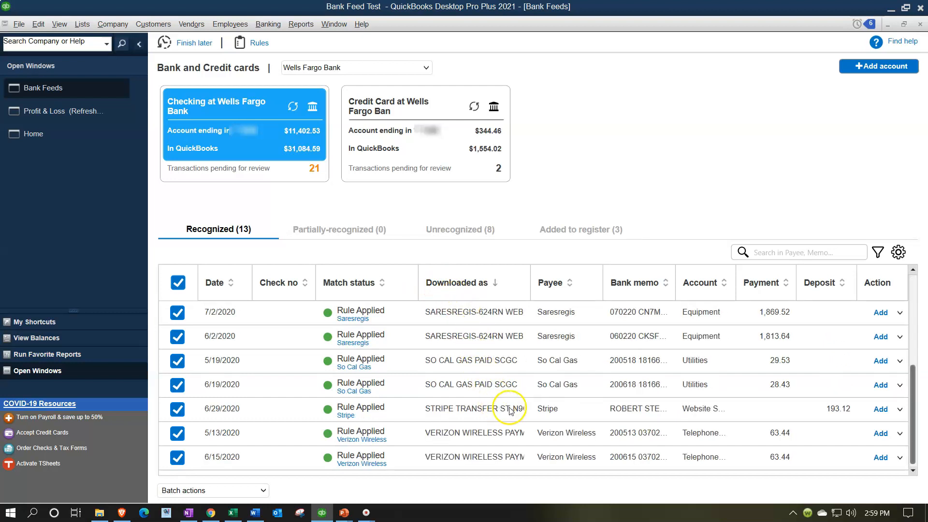
scroll(512, 411, "up", 2)
scroll(509, 409, "down", 1)
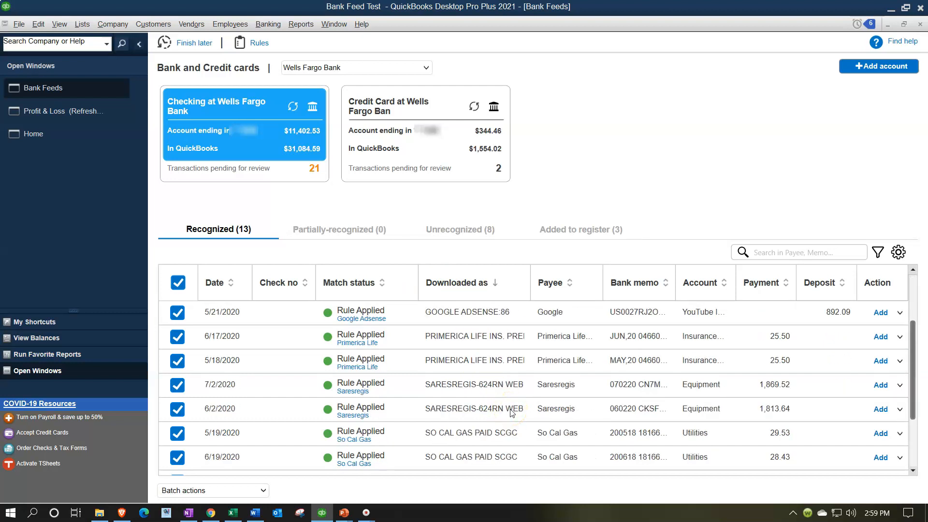
scroll(501, 353, "up", 1)
- List the unrecognized transactions sorted by downloaded description
left_click(463, 231)
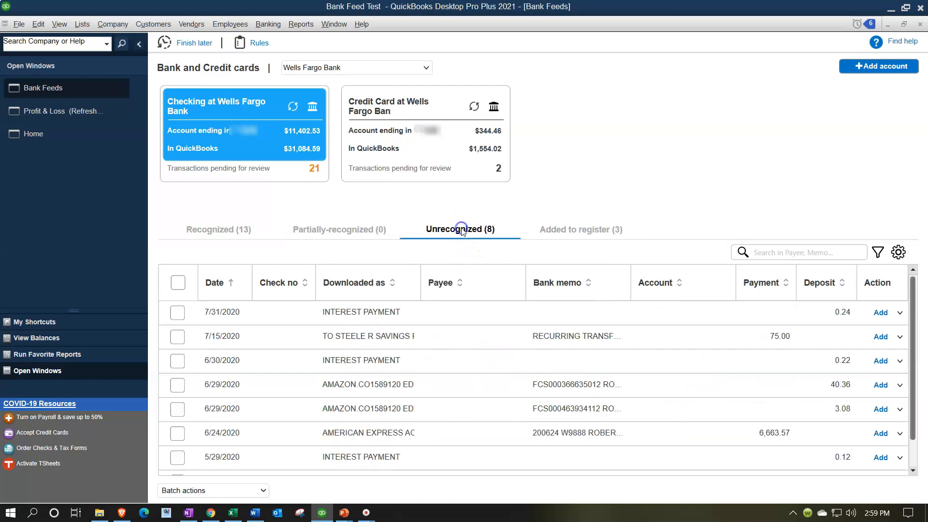
left_click(366, 284)
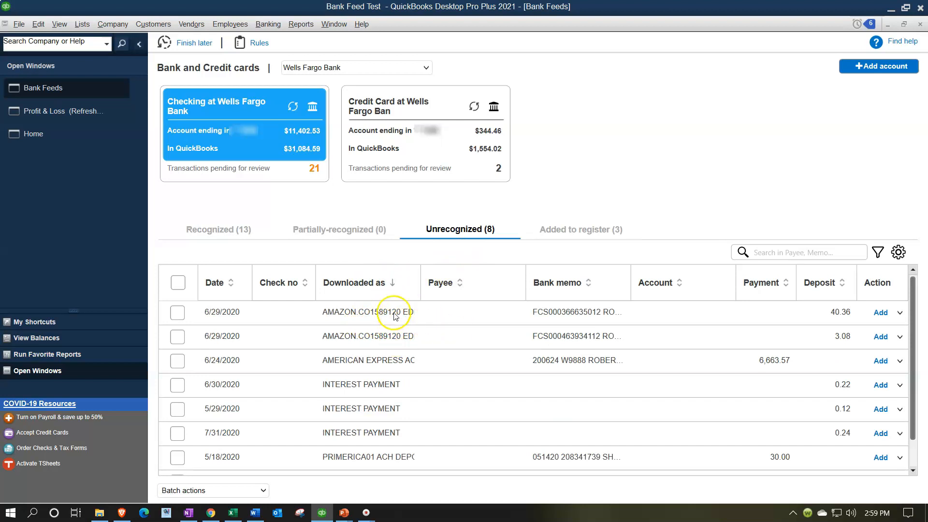
left_click(901, 315)
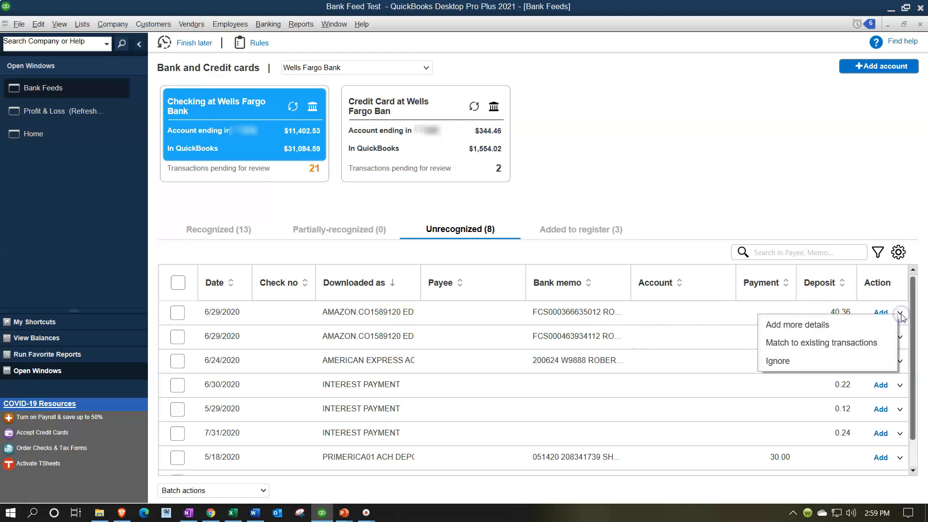
- Mark the 6/29/2020 40.36 Amazon deposit as received from Amazon Prime Video and begin a new From account
left_click(865, 323)
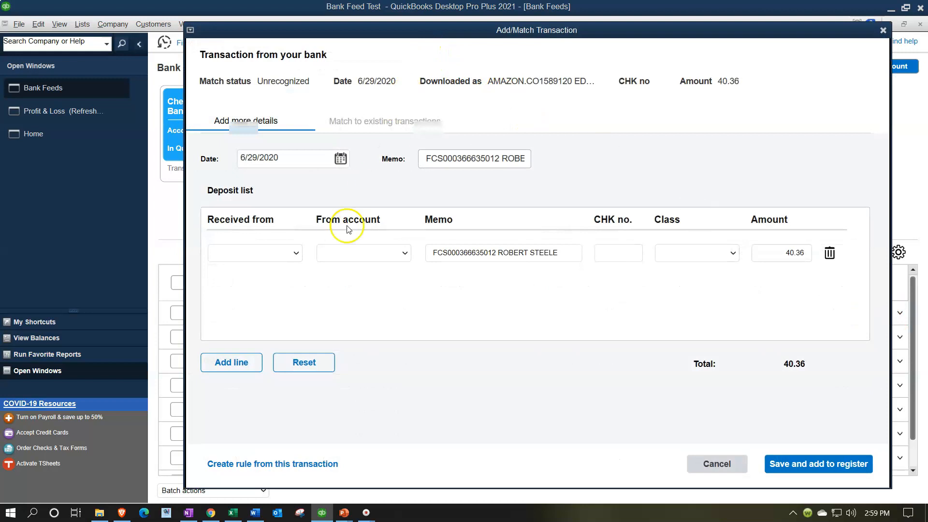
left_click(293, 257)
left_click(279, 257)
type("A")
key("Tab")
left_click(405, 253)
left_click(353, 269)
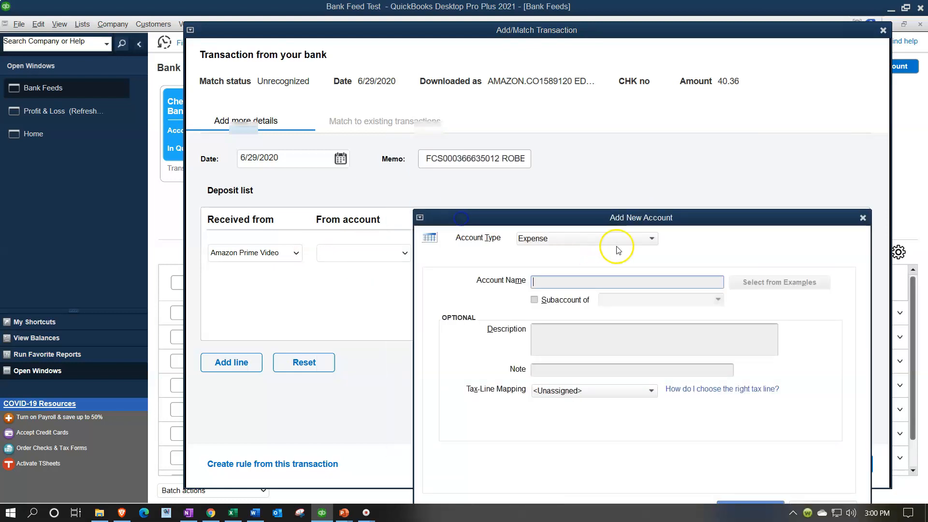
- Add Income account Amazon Prime Location 5012 under Amazon Prom Video as the 40.36 deposit's account
left_click(634, 239)
left_click(537, 384)
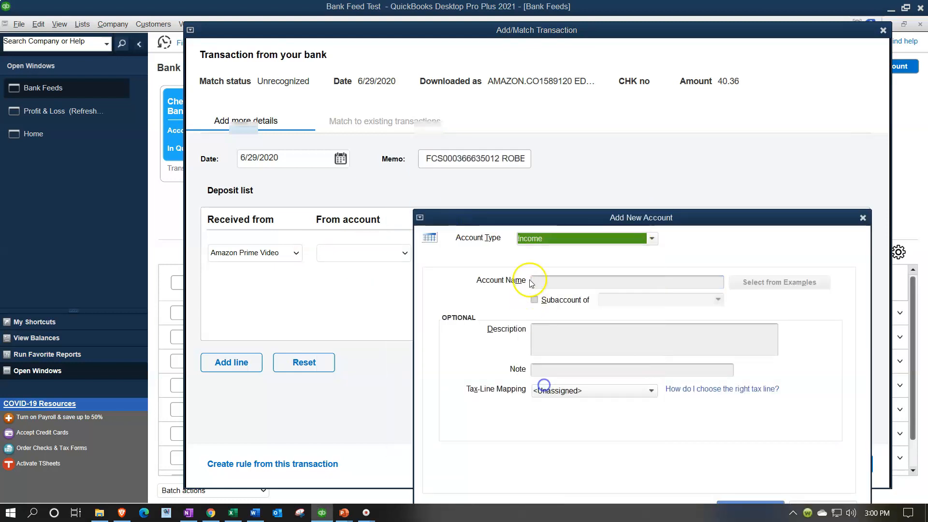
left_click(547, 280)
type("Amazon Prime Location 5012")
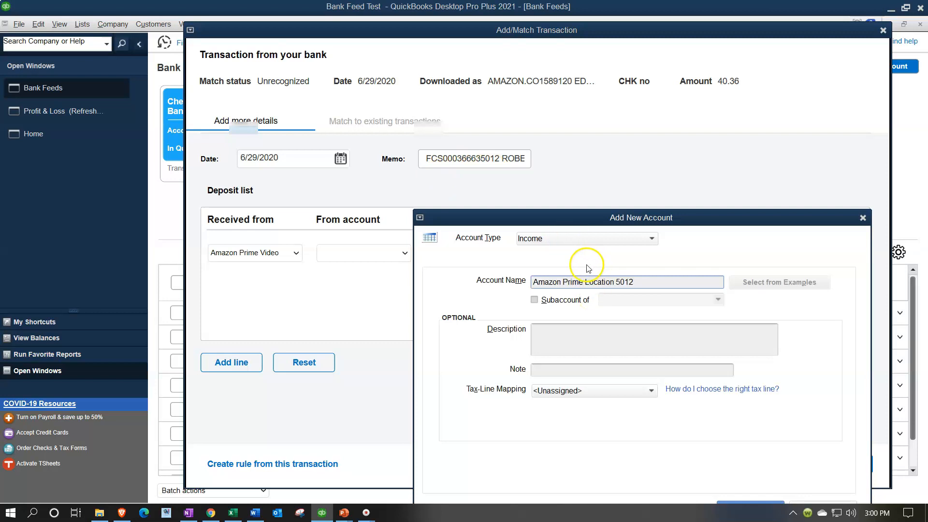
left_click_drag(572, 218, 553, 119)
left_click(515, 200)
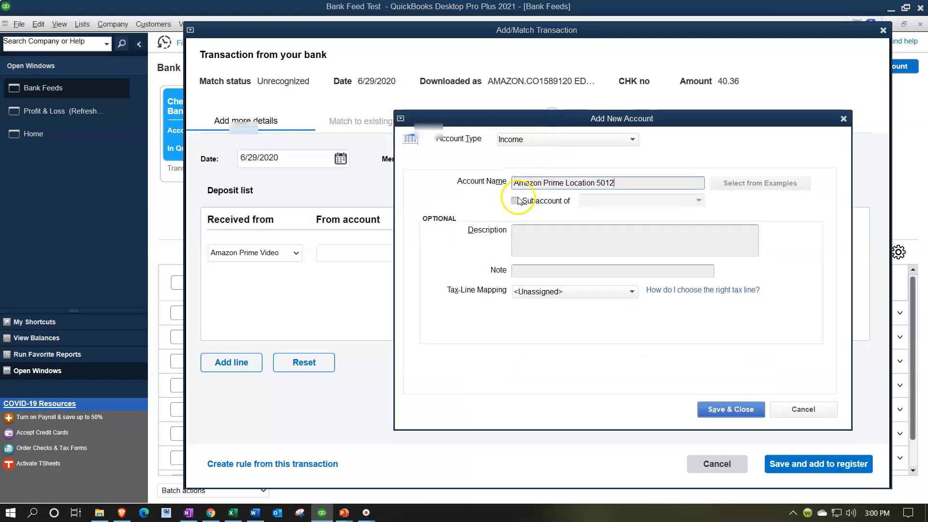
left_click(621, 203)
type("Amazon Prom Video")
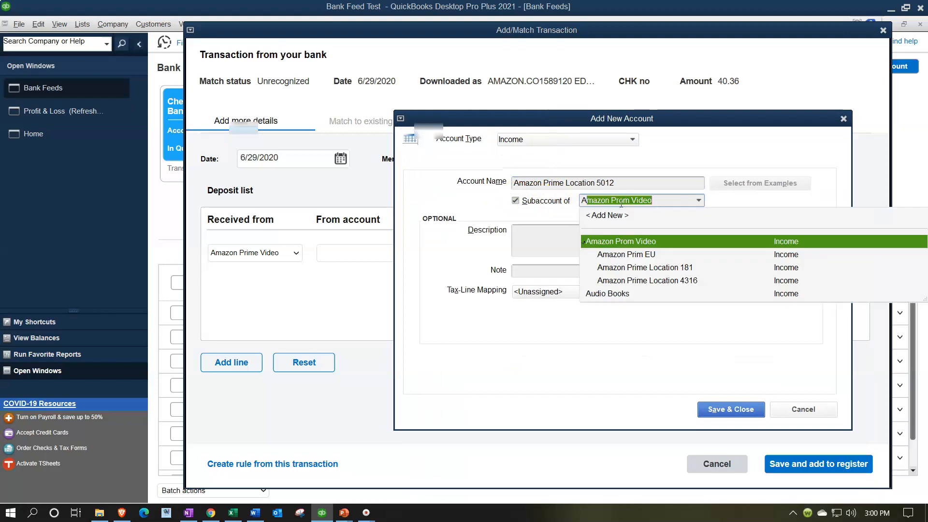
key("Tab")
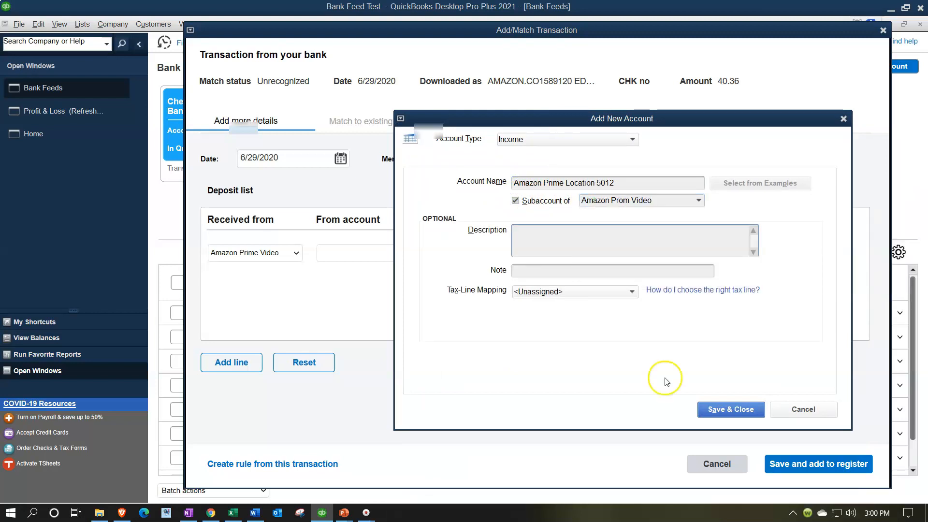
left_click(714, 410)
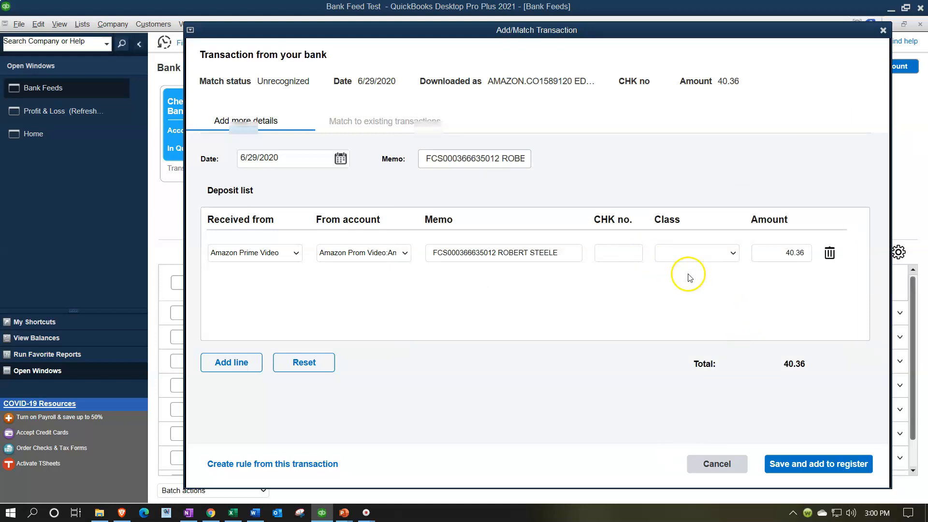
- Save rule AMAZON.CO1589120, matching descriptions containing AMAZON.CO1589120, filed to Amazon Prime Location 5012
left_click_drag(402, 27, 666, 41)
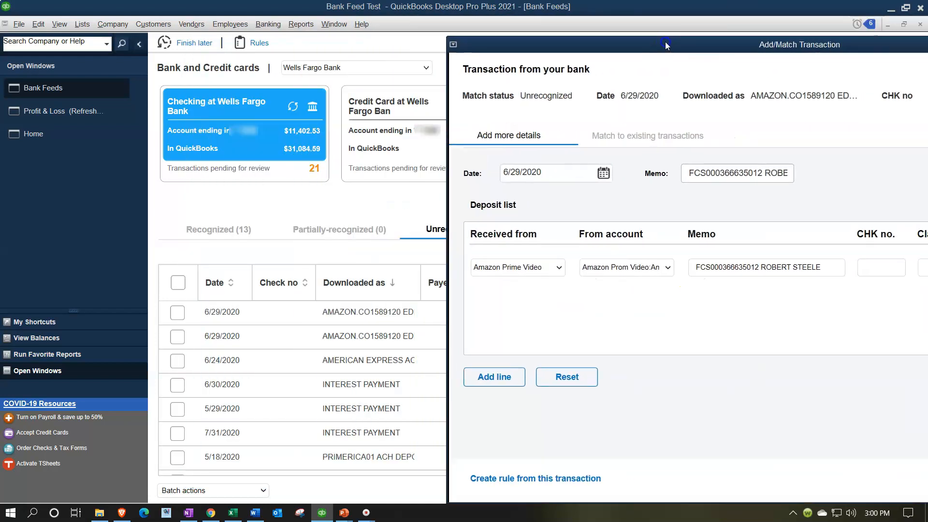
left_click(527, 479)
left_click(452, 87)
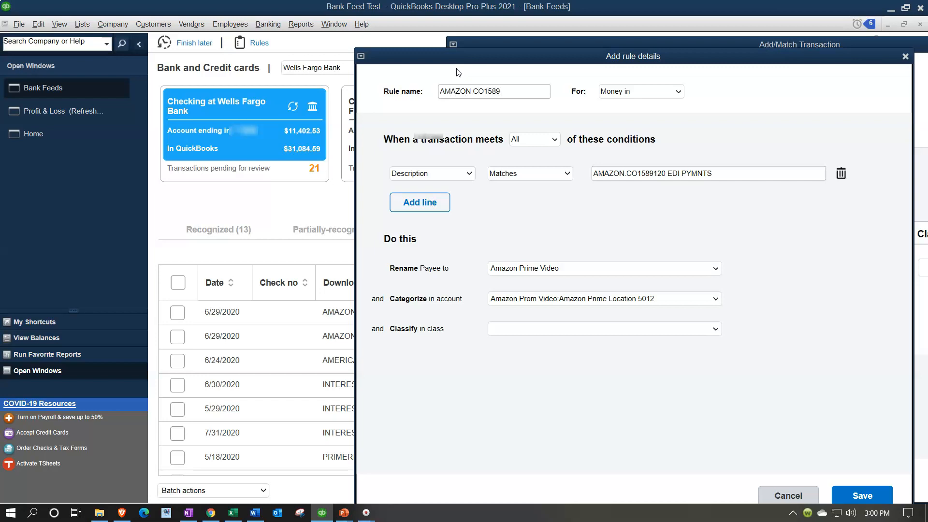
left_click(564, 173)
left_click(536, 206)
left_click(722, 173)
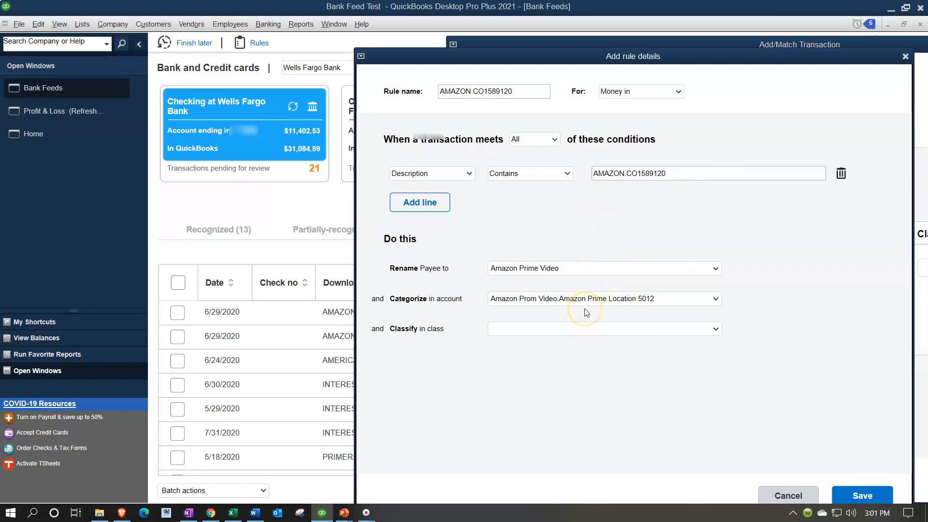
left_click(867, 494)
left_click_drag(758, 44, 418, 49)
- Add the 40.36 Amazon deposit to the register, accepting the past-transaction warning
left_click(754, 486)
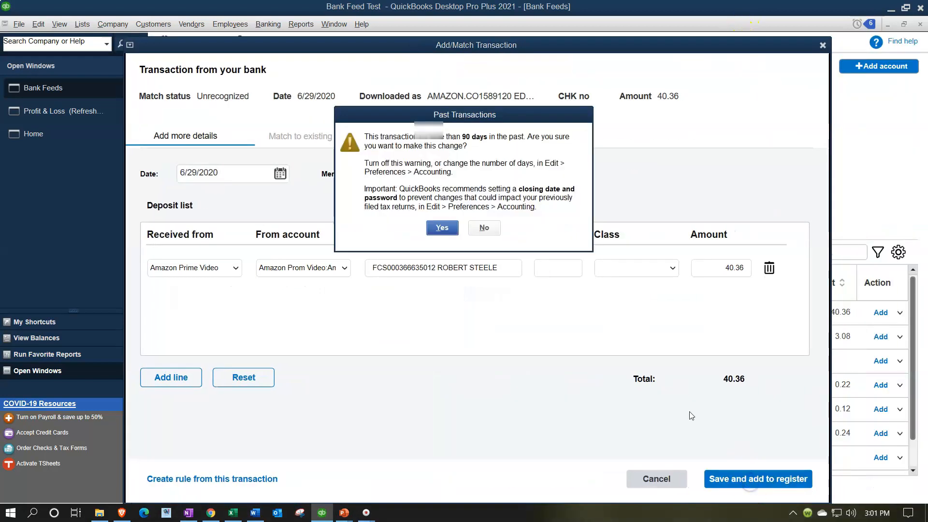
left_click(457, 231)
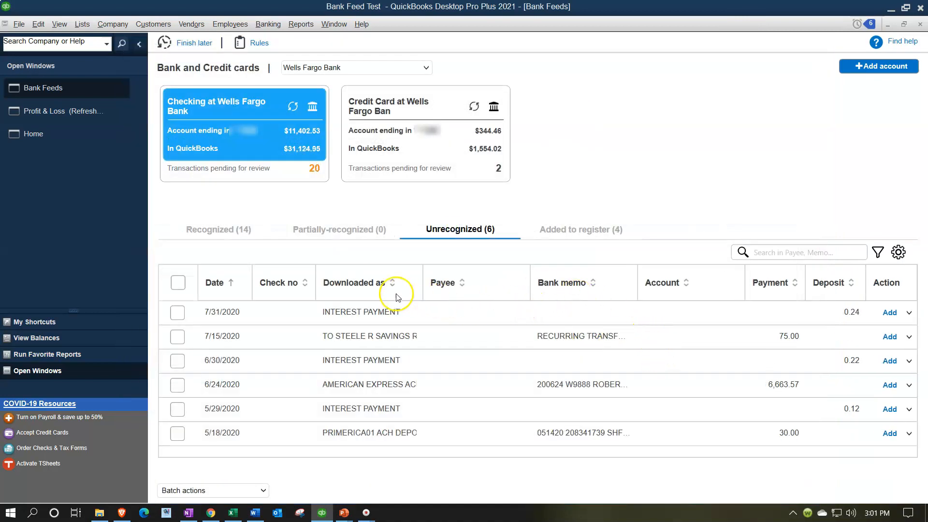
left_click(369, 287)
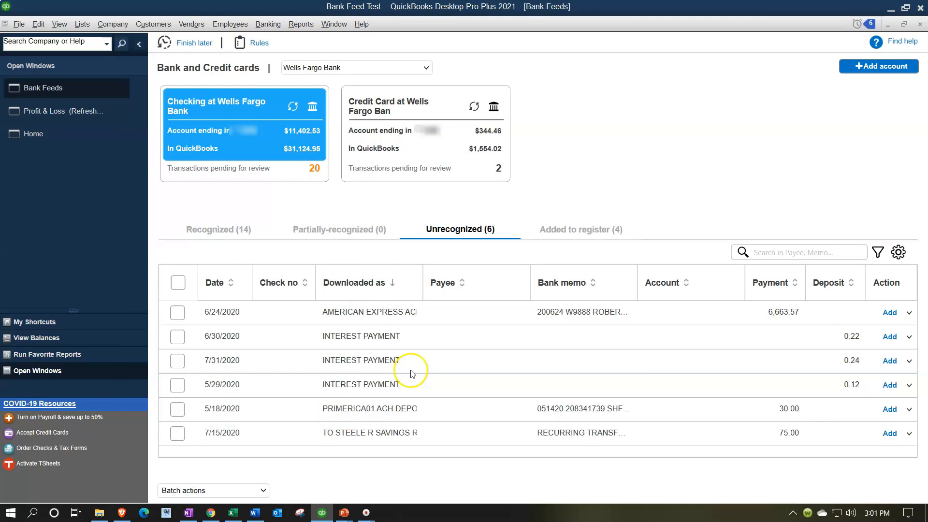
- List recognized transactions sorted by Downloaded as, with all rows deselected
left_click(219, 230)
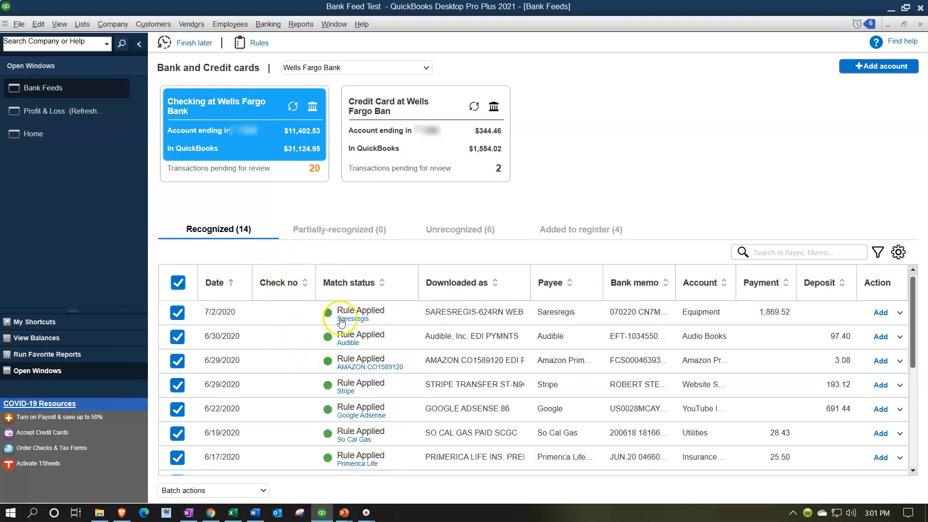
left_click(473, 286)
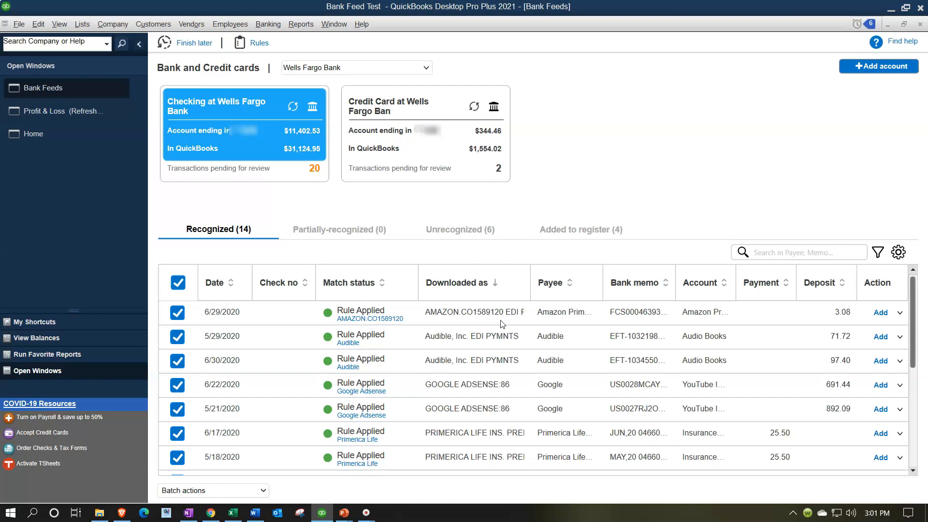
left_click(177, 283)
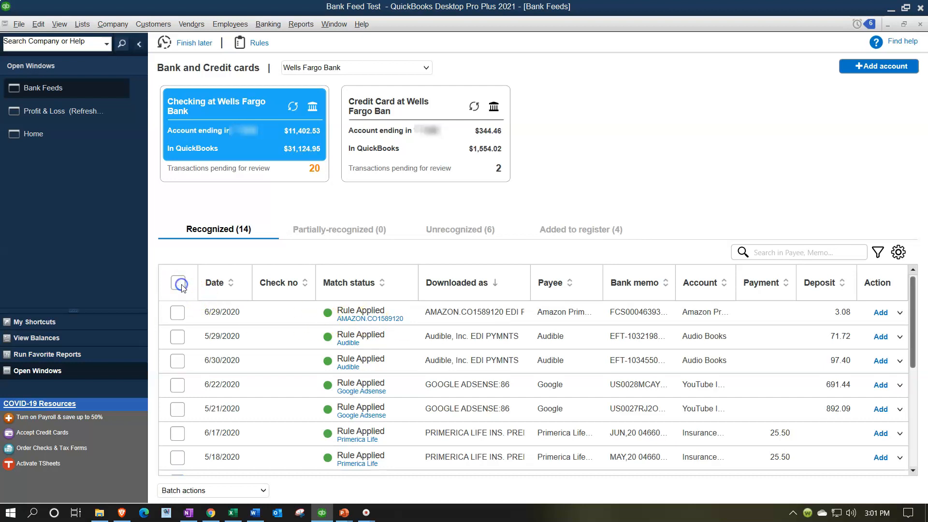
- Add only the 6/29/2020 3.08 Amazon deposit to the register via Batch actions > Add / Confirm
left_click(178, 314)
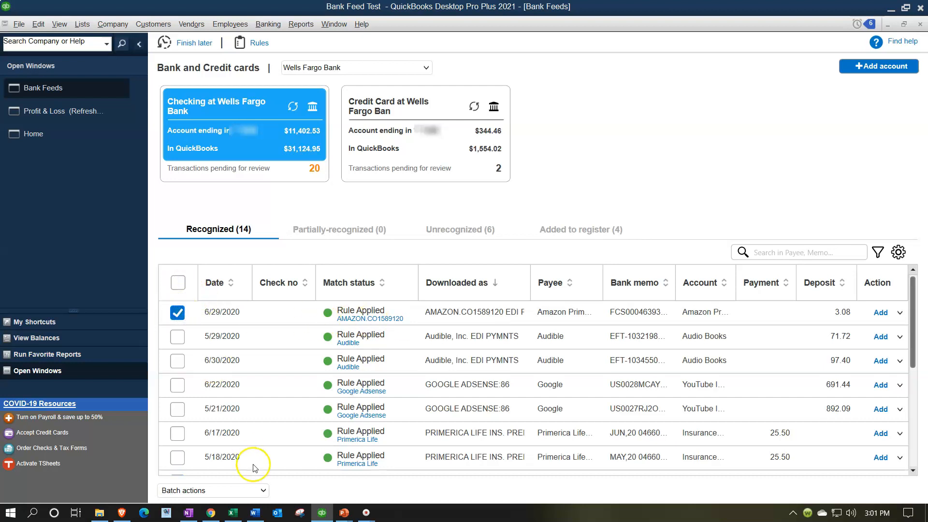
left_click(263, 491)
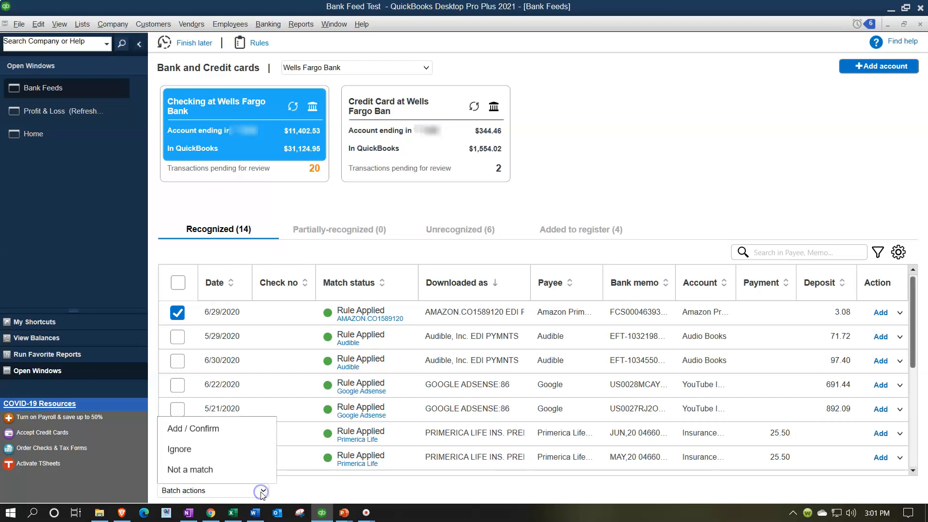
left_click(231, 427)
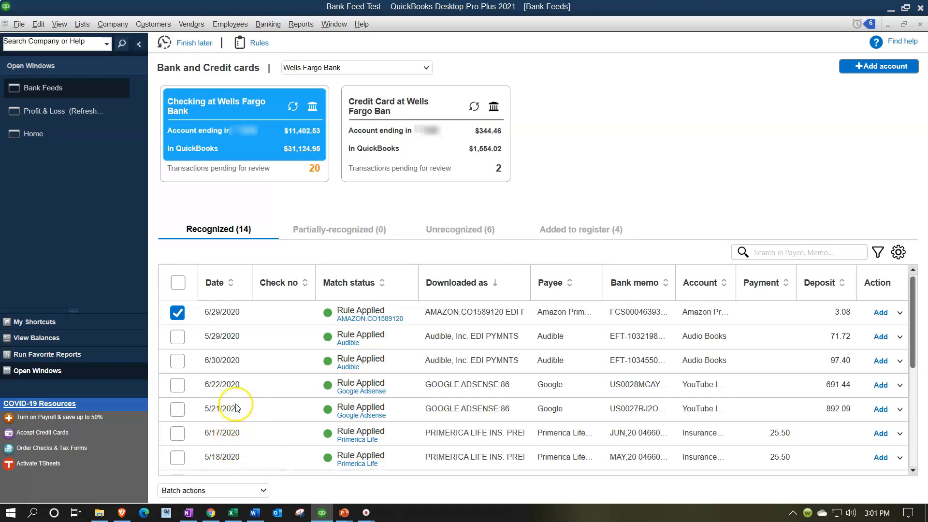
left_click(239, 490)
left_click(204, 430)
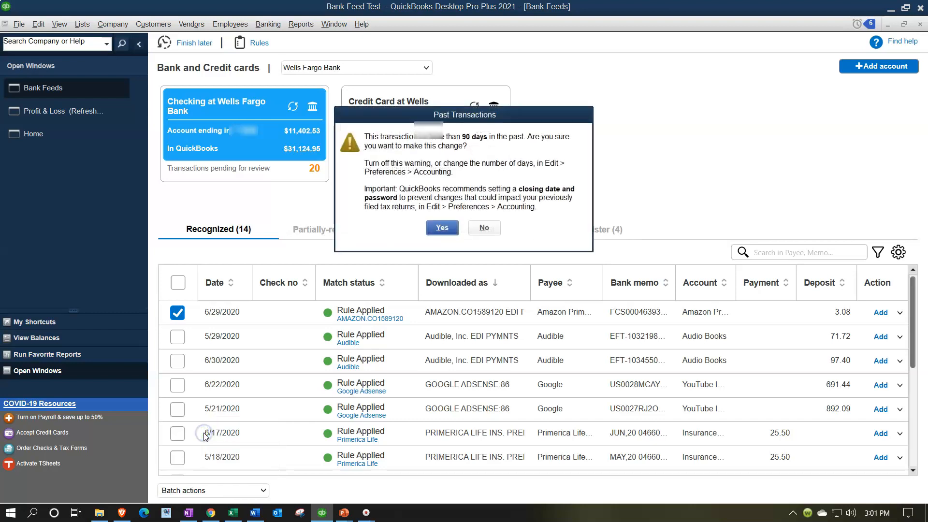
left_click(445, 233)
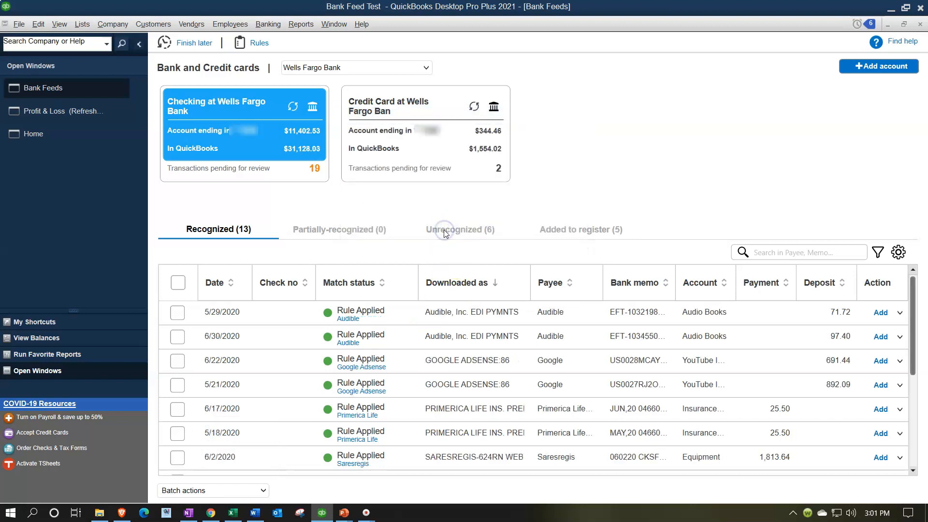
- Refresh Profit & Loss so Amazon Prime Location 5012 shows 43.44 under Amazon Prom Video
left_click(72, 111)
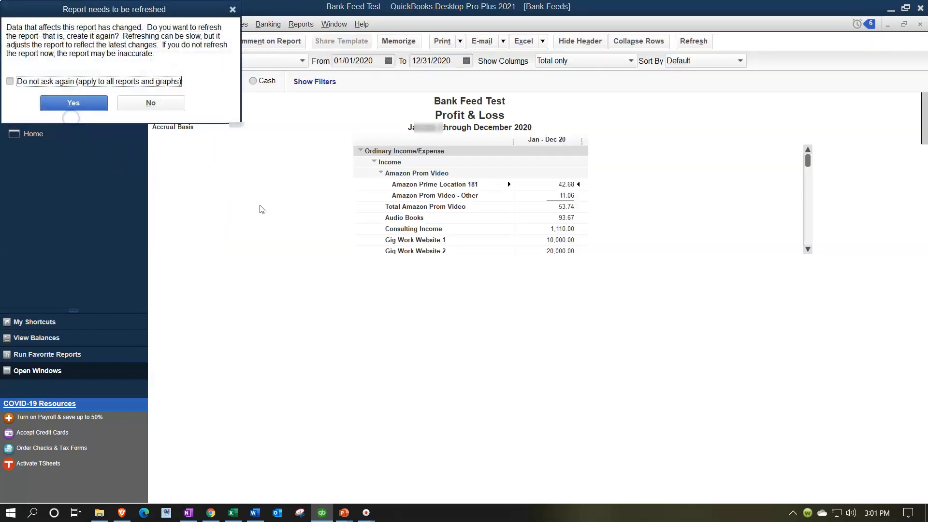
left_click(85, 106)
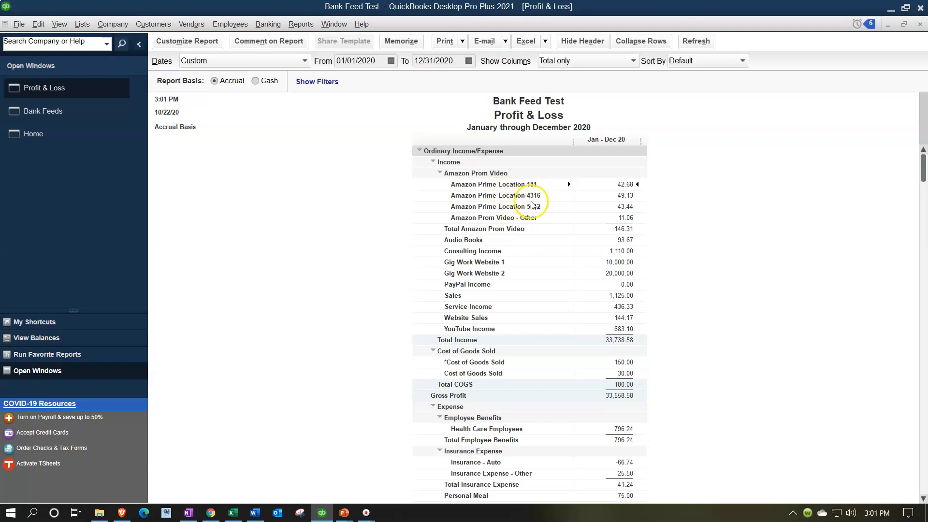
left_click(439, 174)
left_click(440, 173)
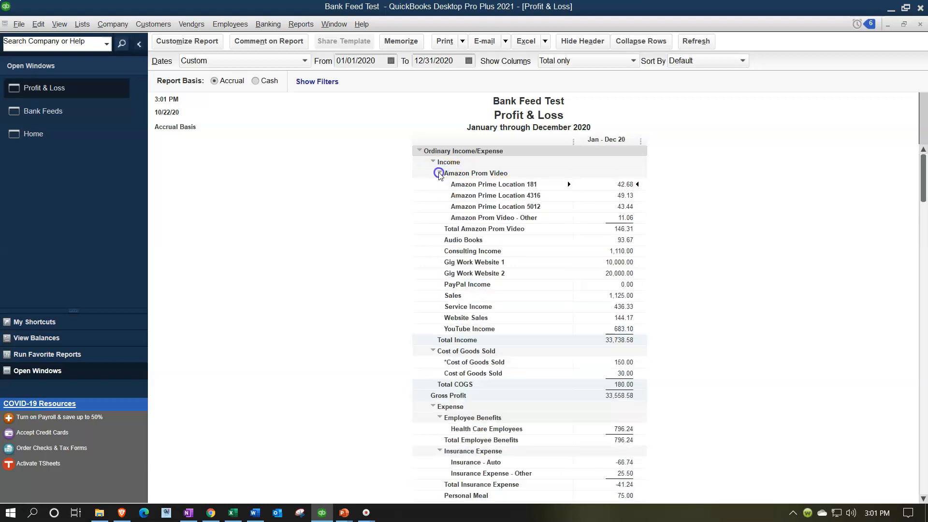